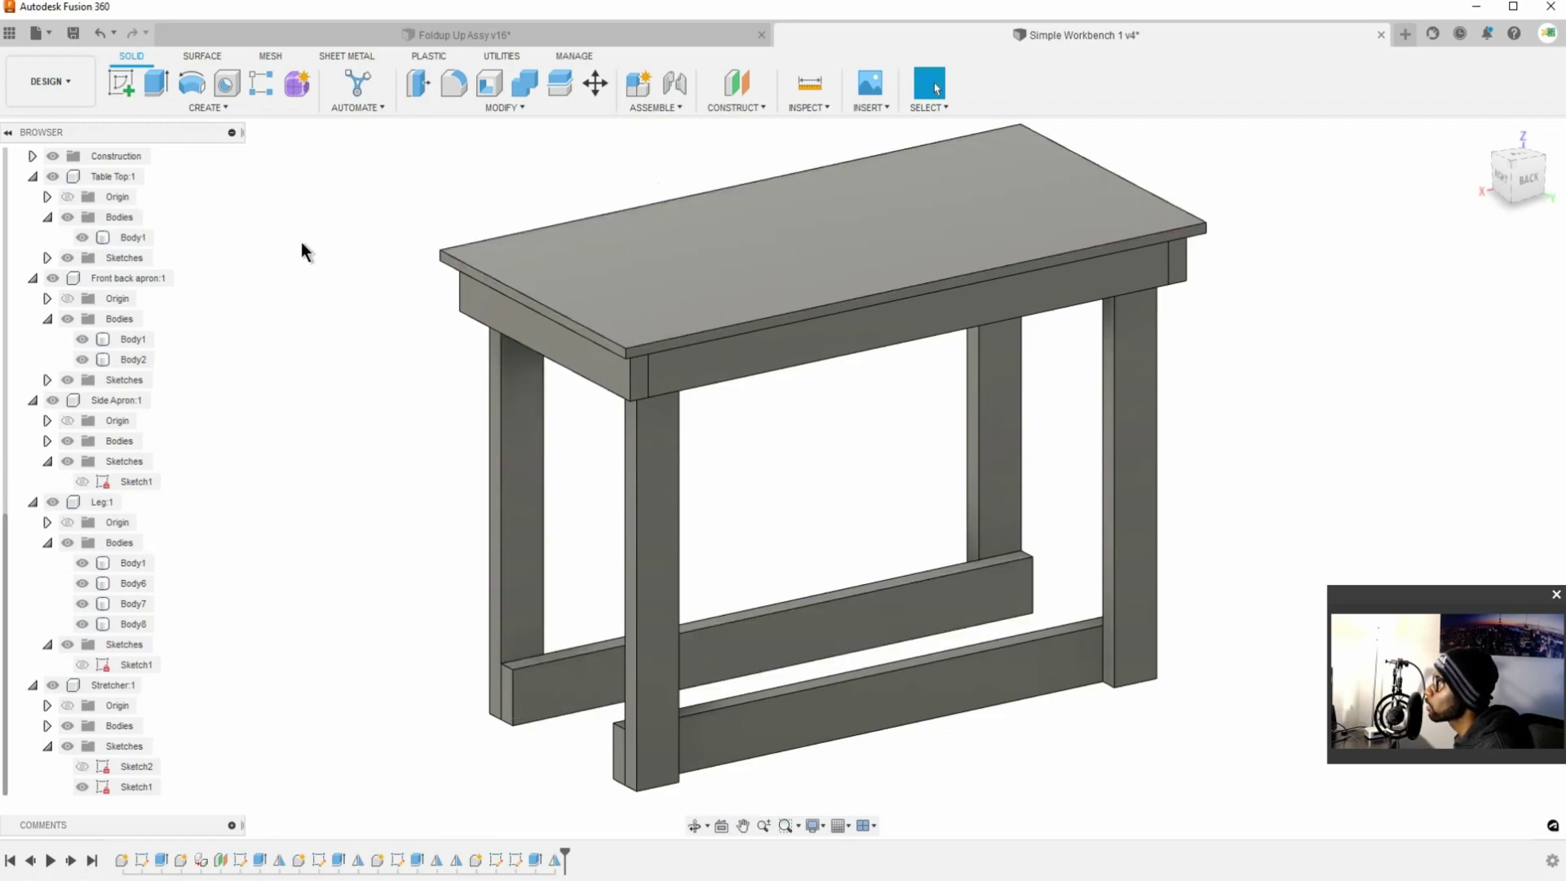
click(591, 59)
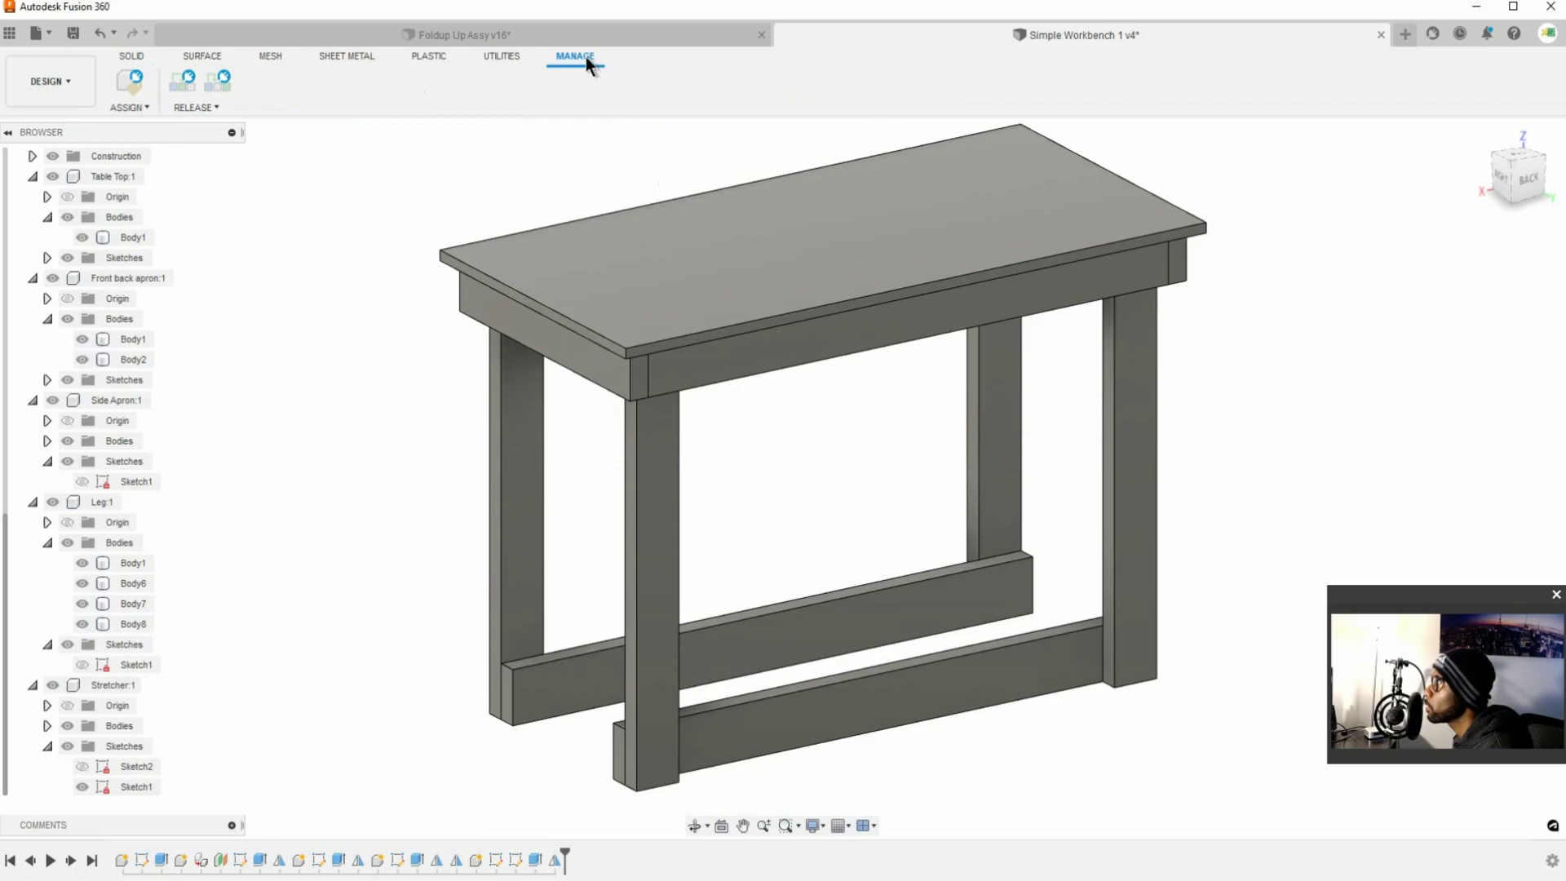
click(128, 57)
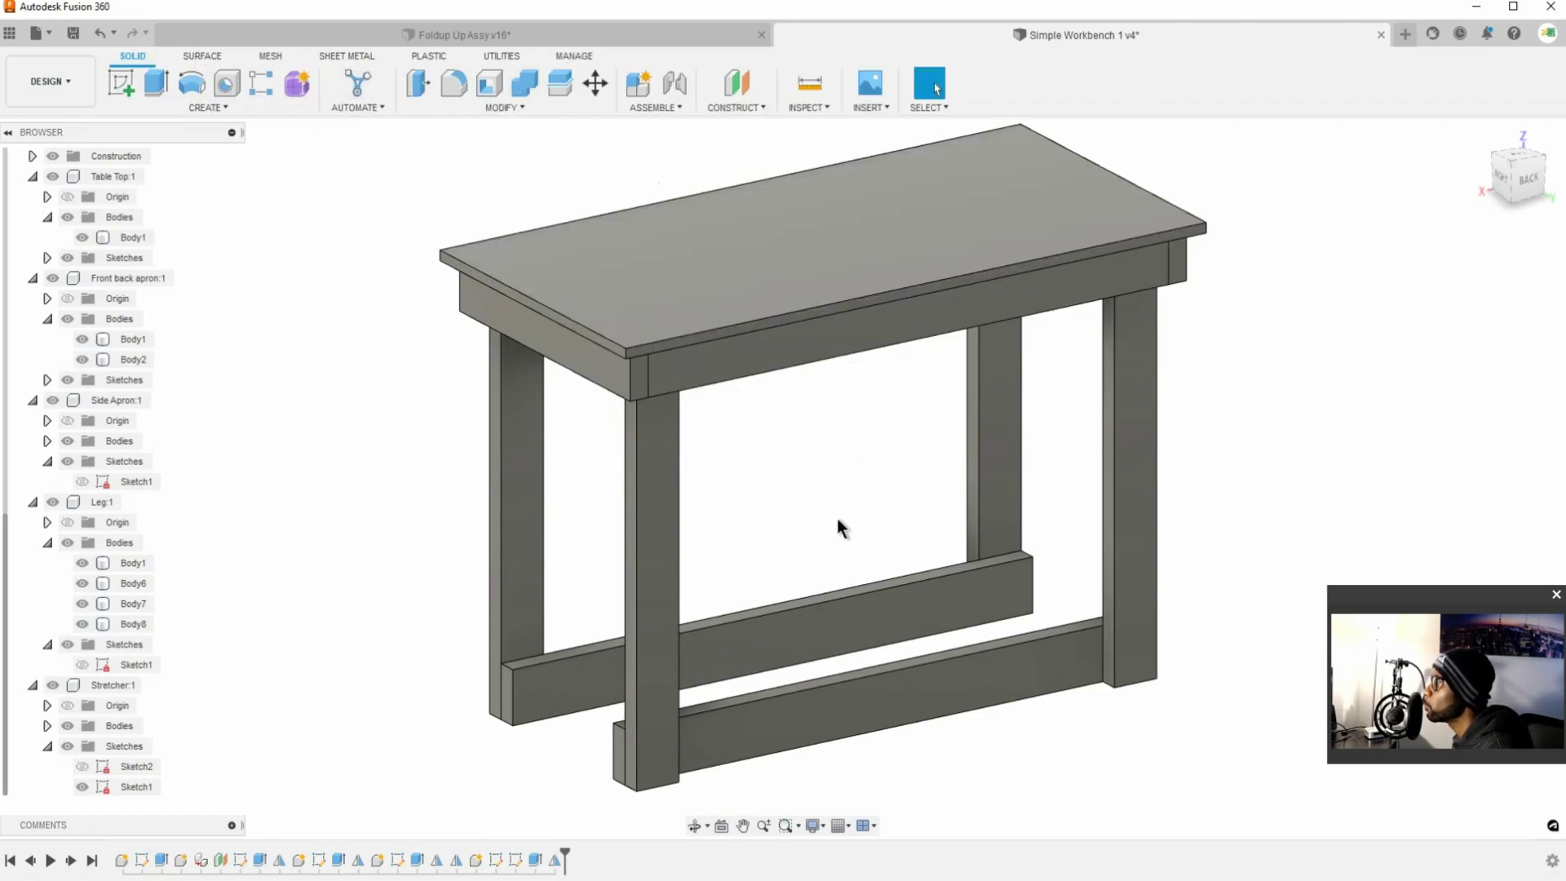
- Create a section analysis from a stretcher's top face, offset 2.00 in upward, to cut away the bench above it
shift+middle_drag(822, 463, 809, 669)
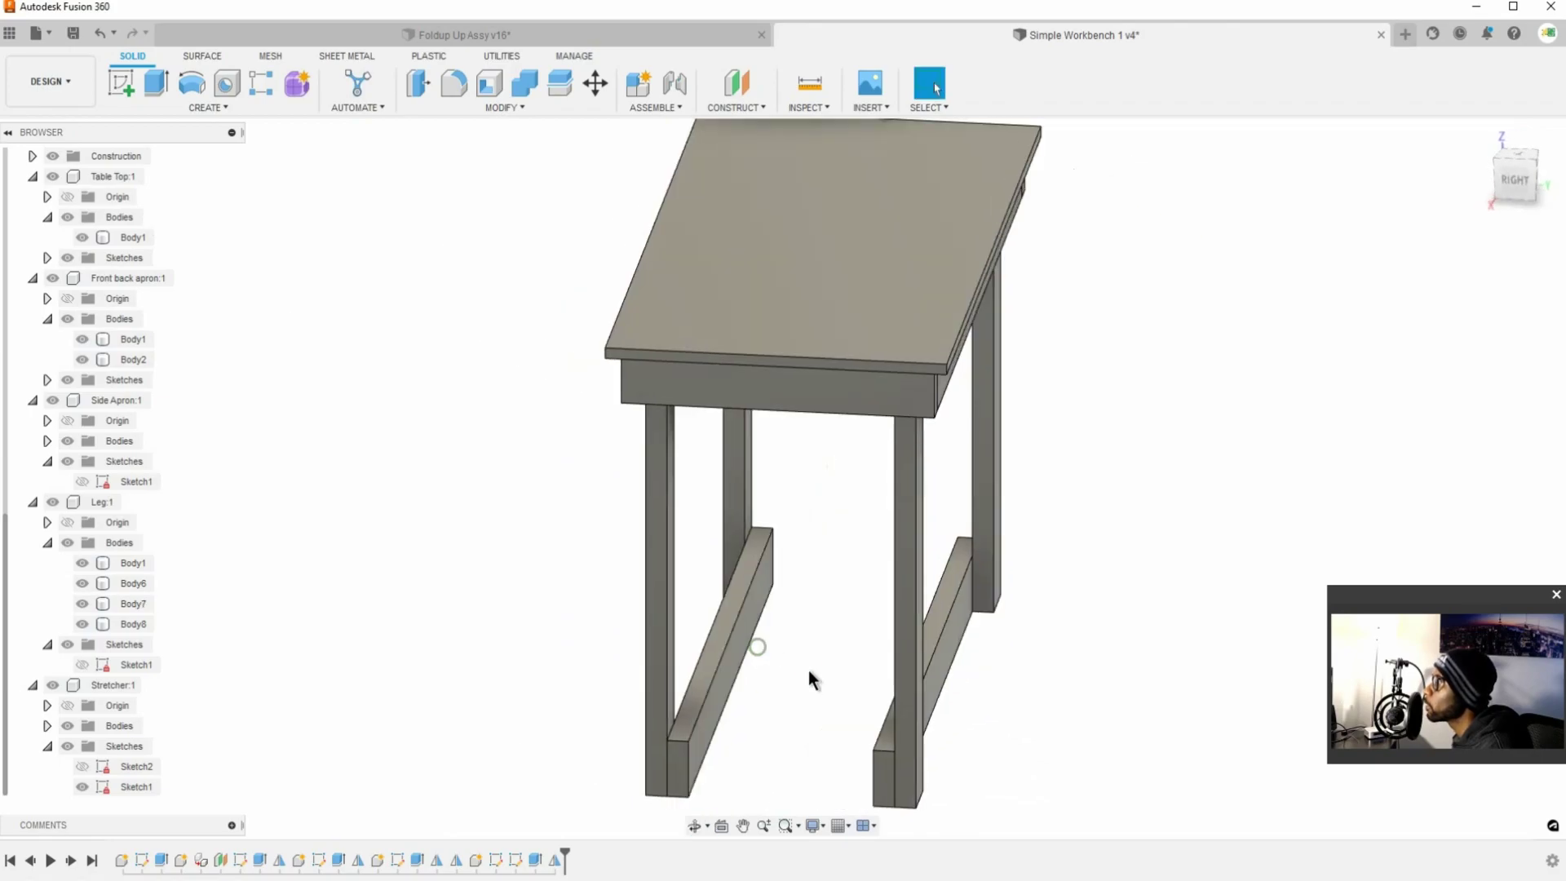
click(716, 650)
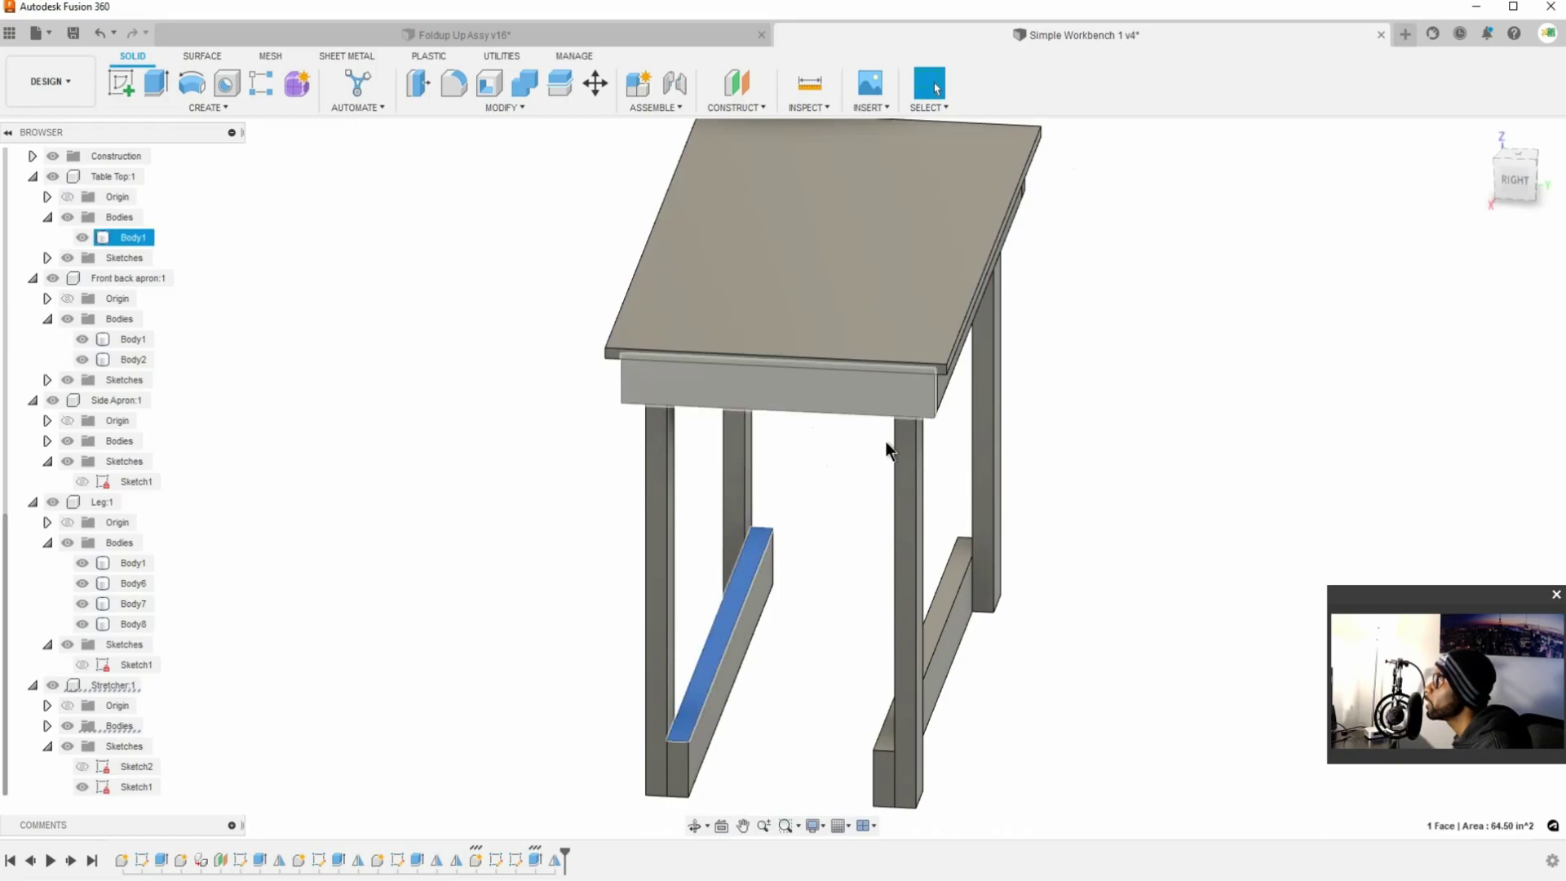
click(809, 107)
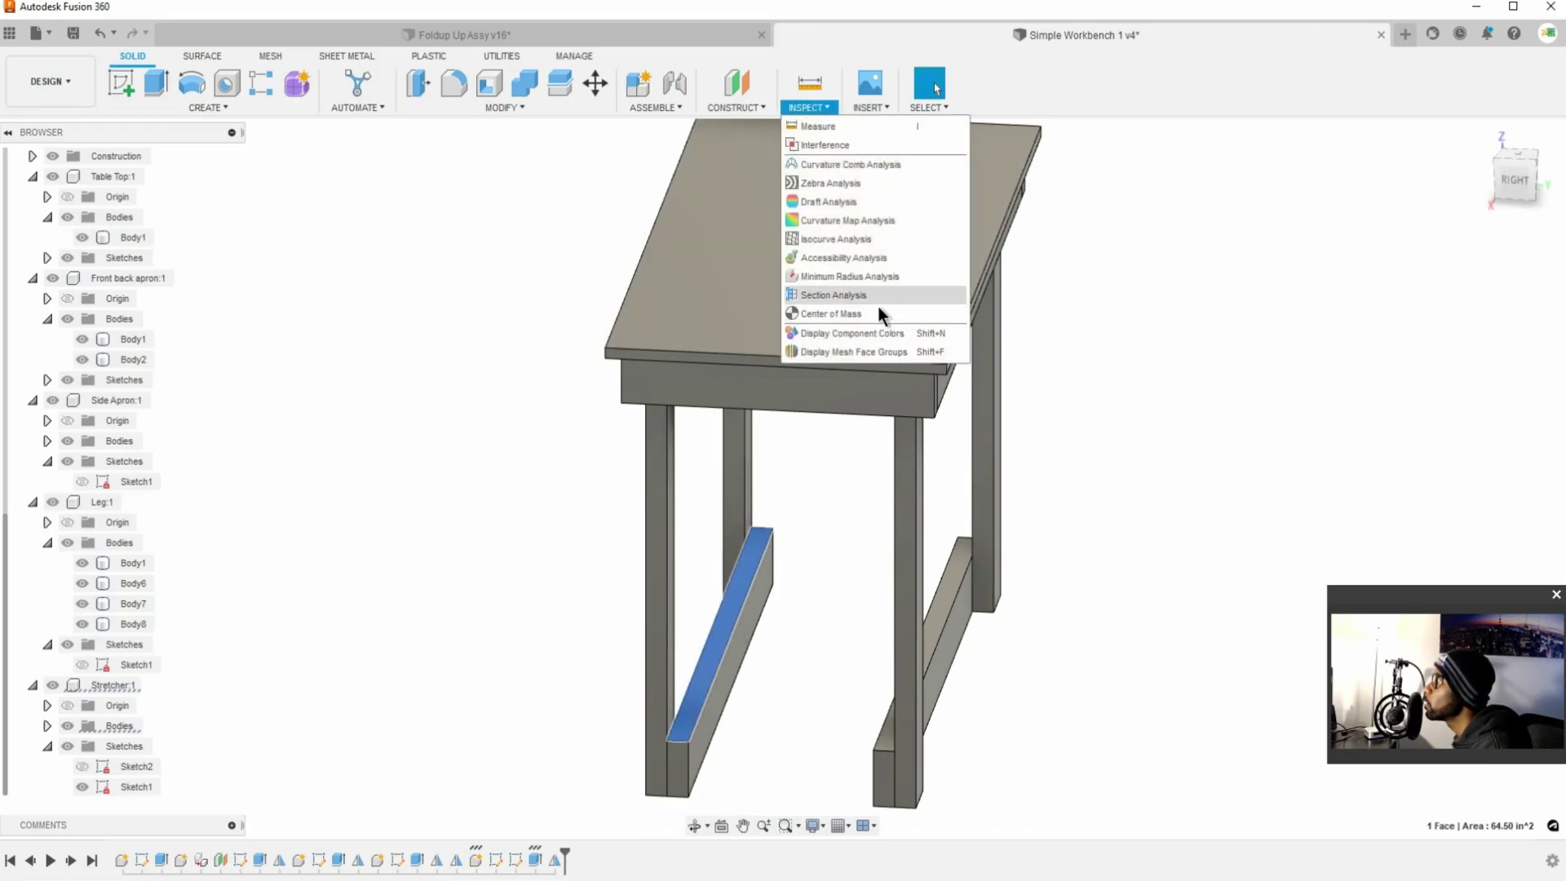
click(832, 295)
drag(712, 612, 716, 581)
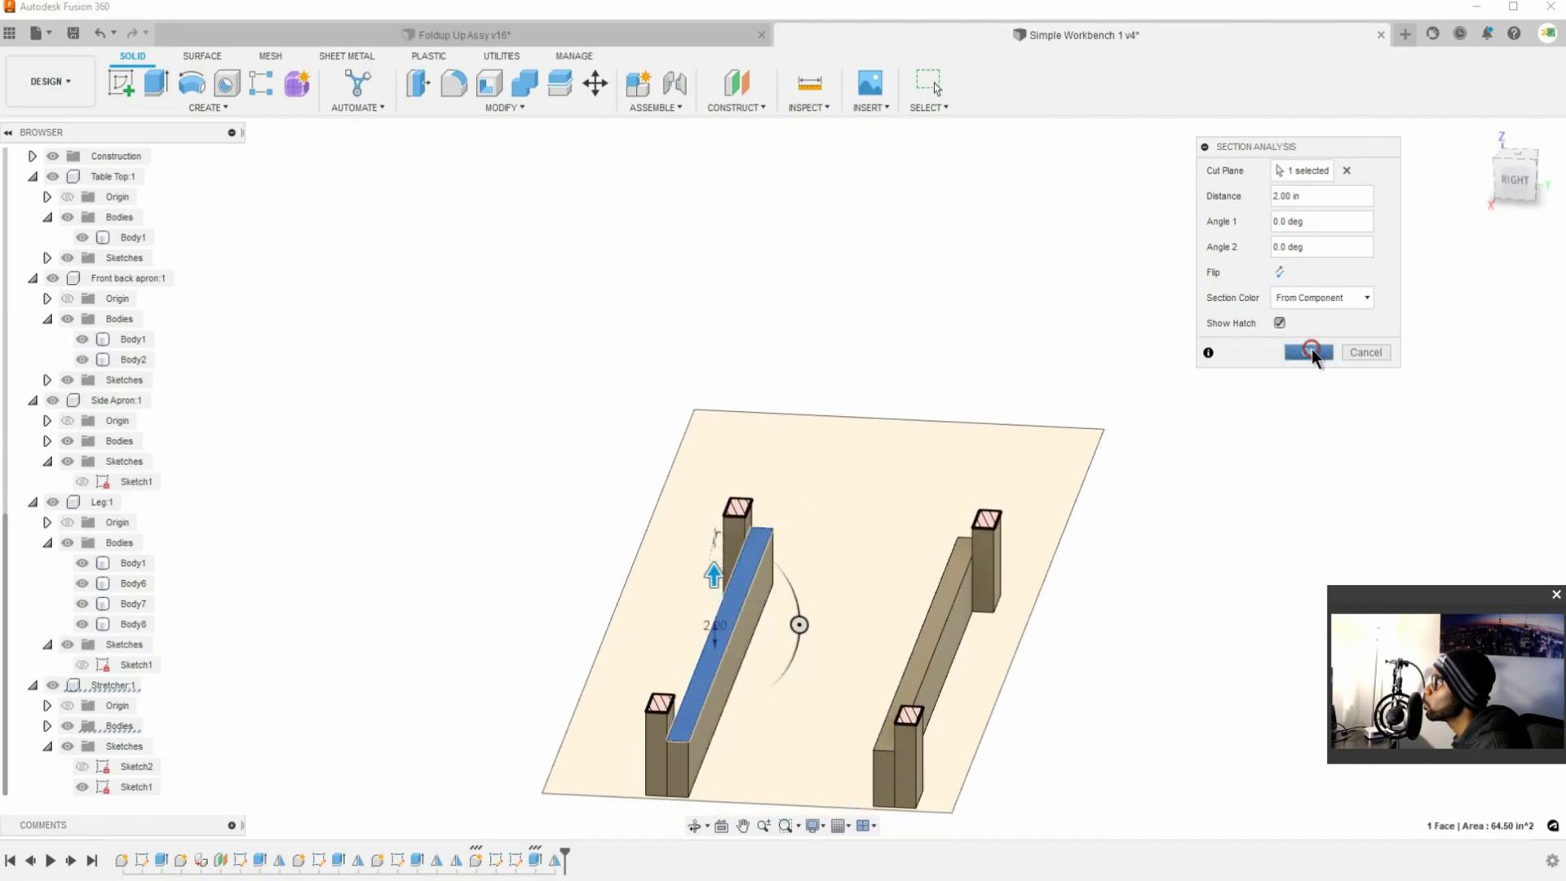
click(1311, 347)
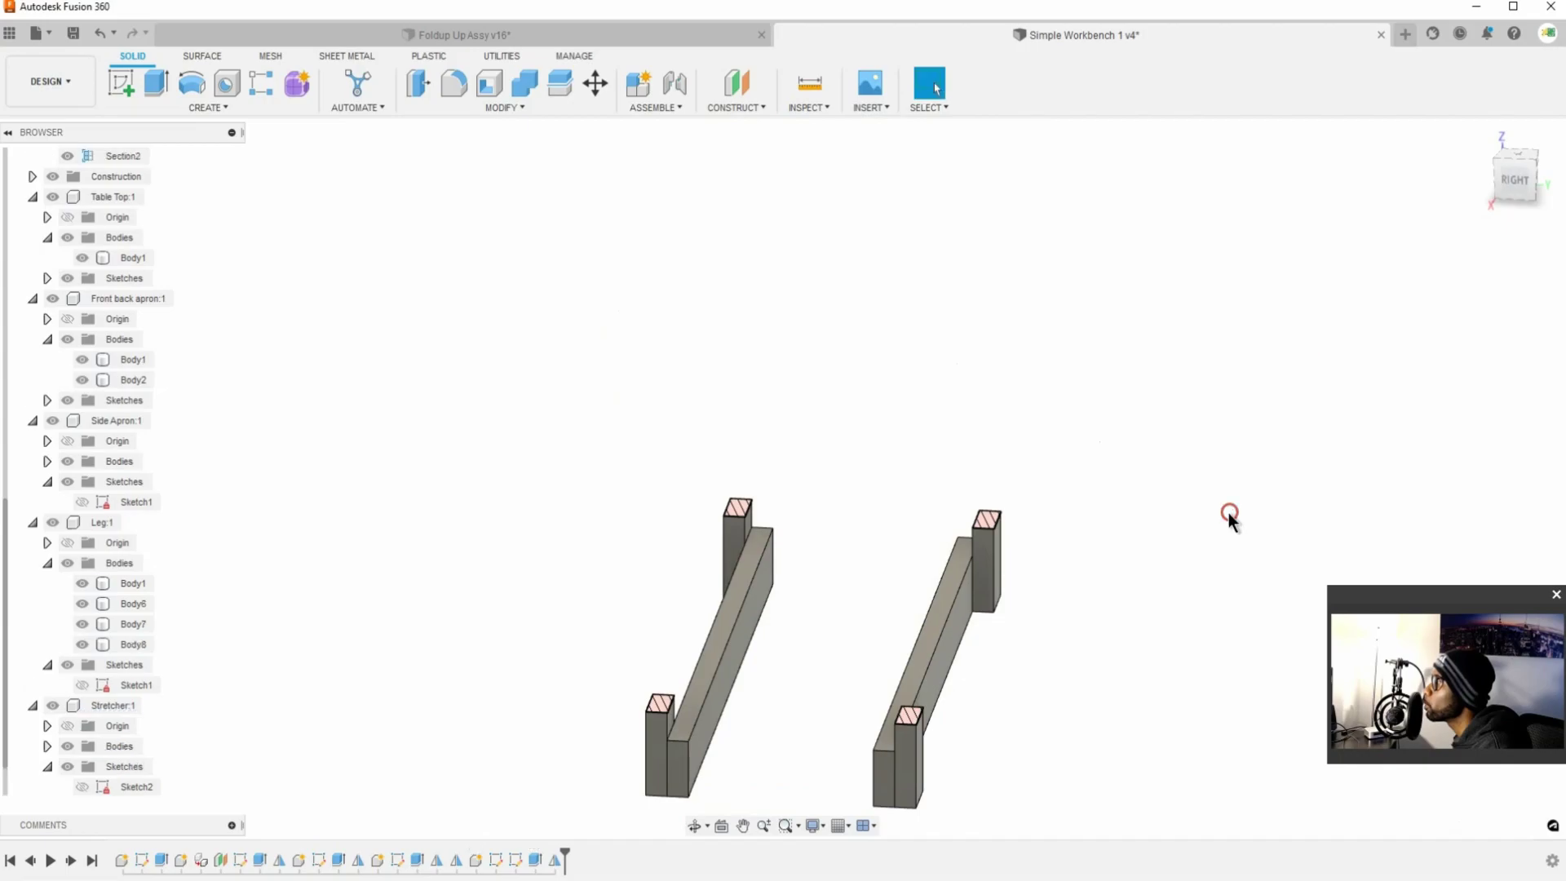
- Sketch a rectangle on the stretcher's top face, from one stretcher's outer end corner to the other stretcher's diagonally opposite outer corner
click(726, 617)
click(135, 86)
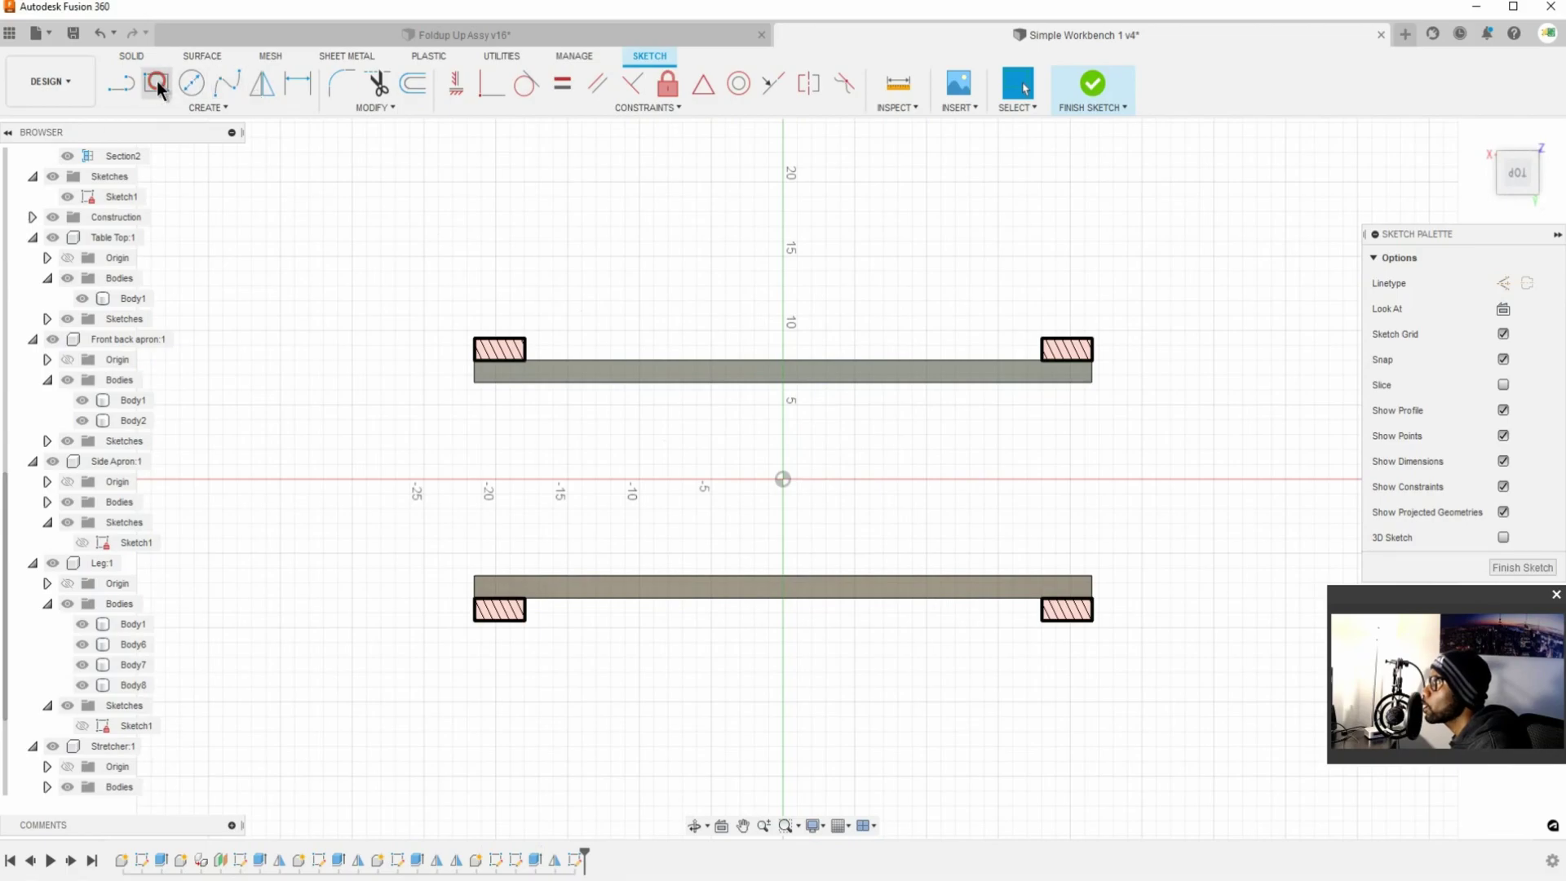
click(157, 82)
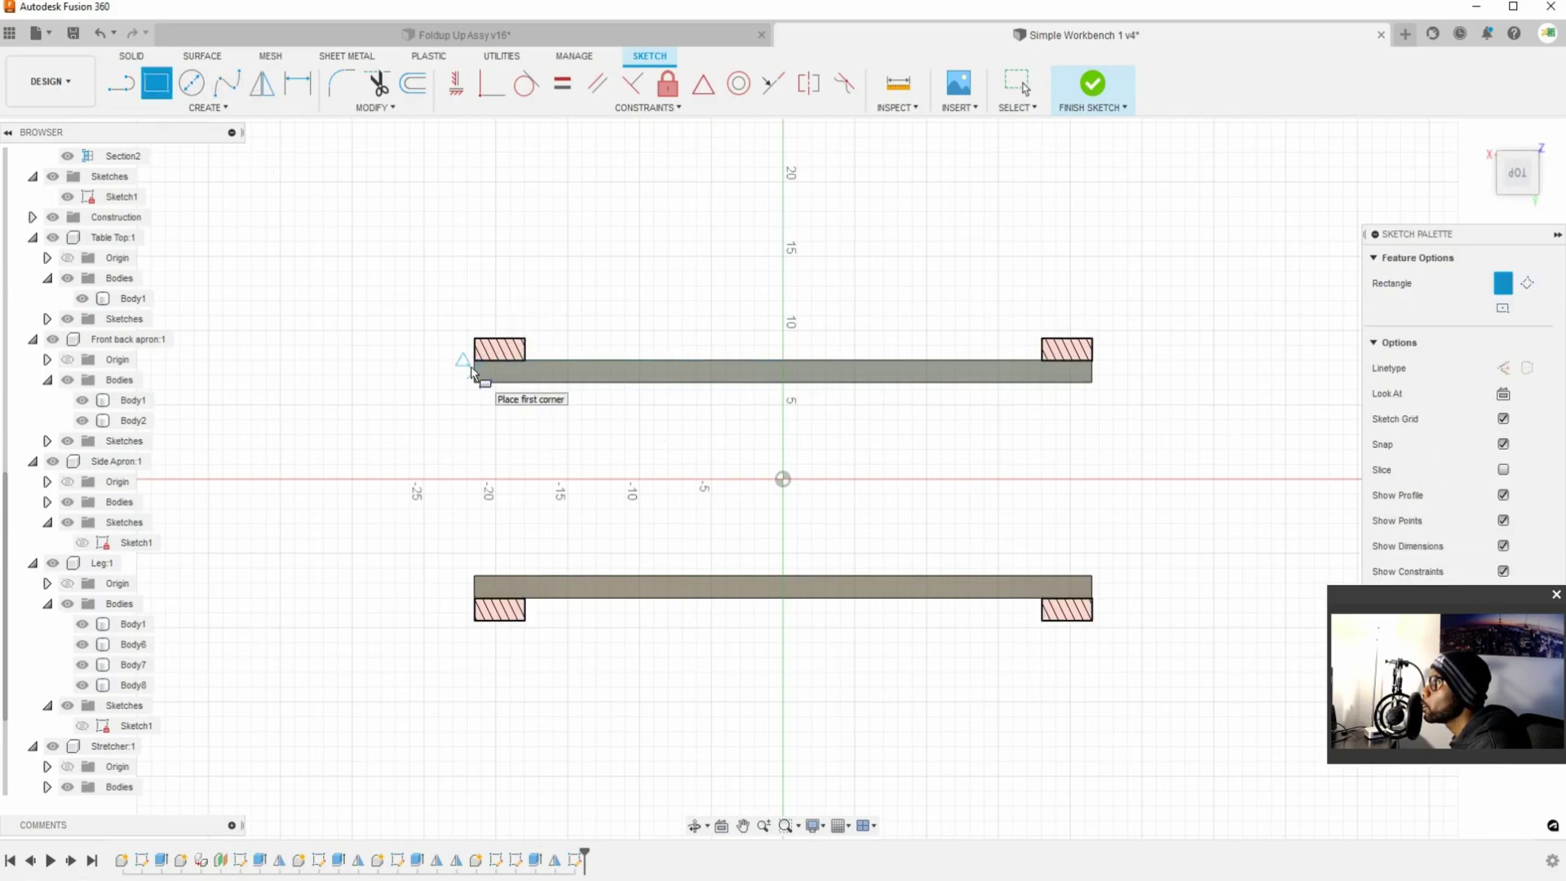
scroll(472, 371, up, 2)
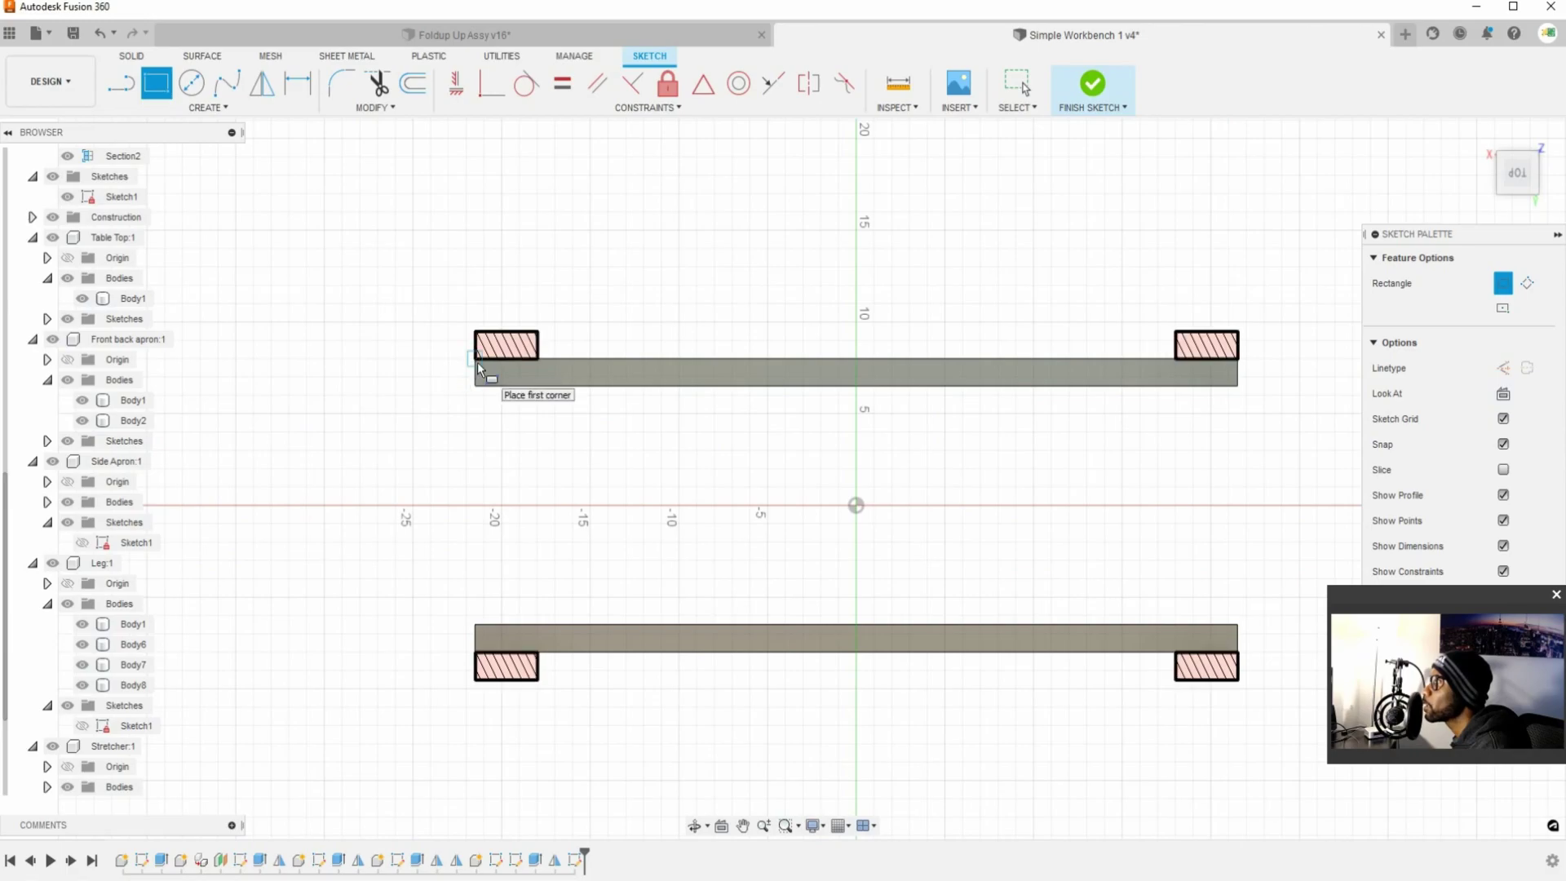
click(476, 358)
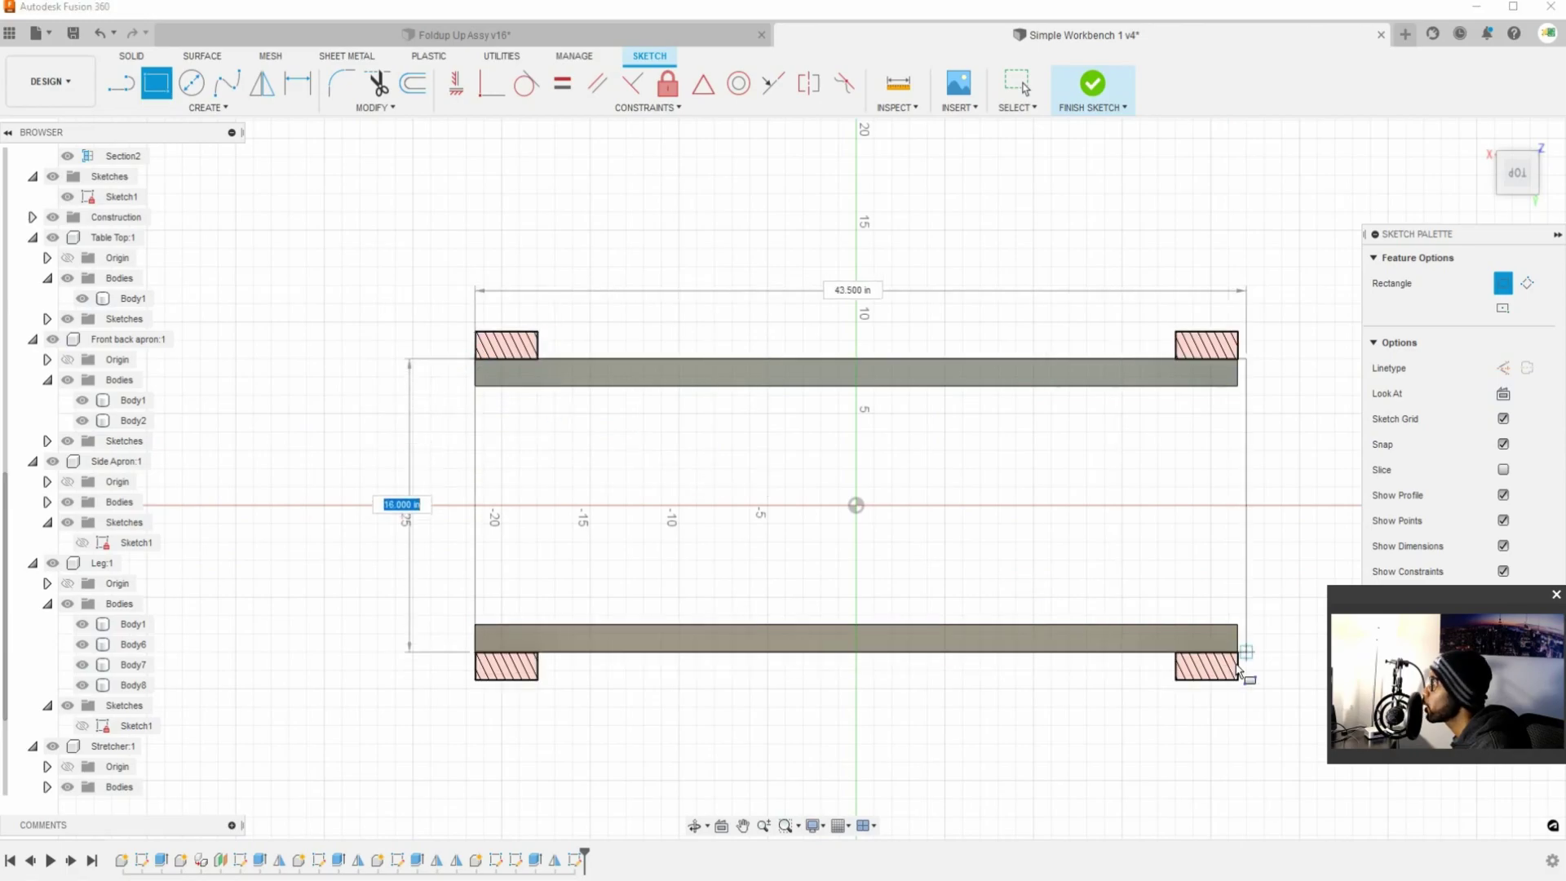
scroll(1257, 656, down, 1)
scroll(1256, 656, up, 2)
scroll(1257, 656, up, 5)
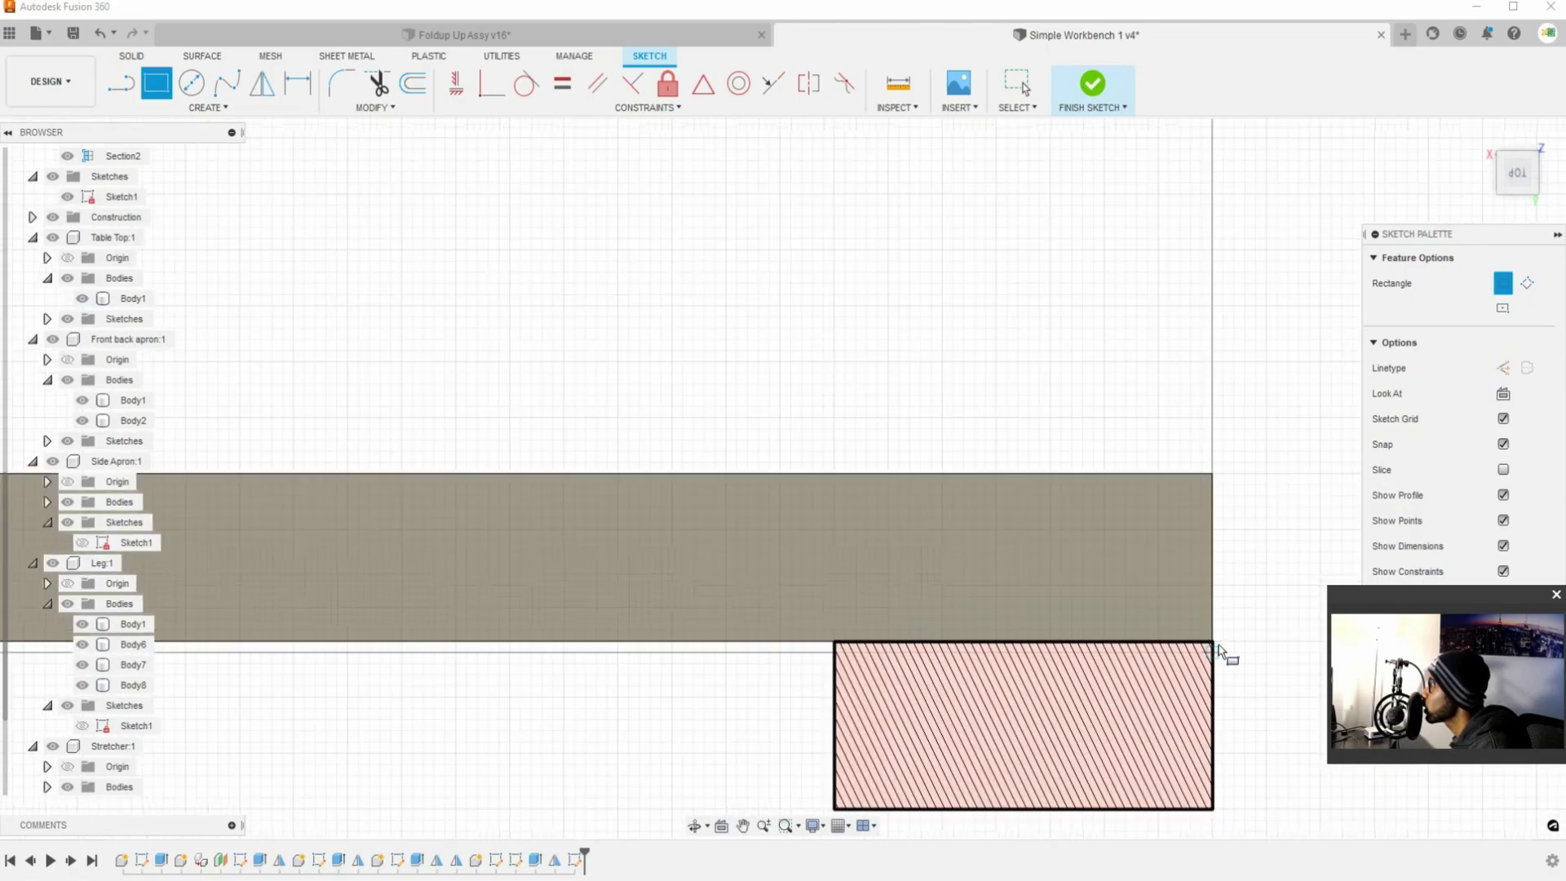
click(1213, 642)
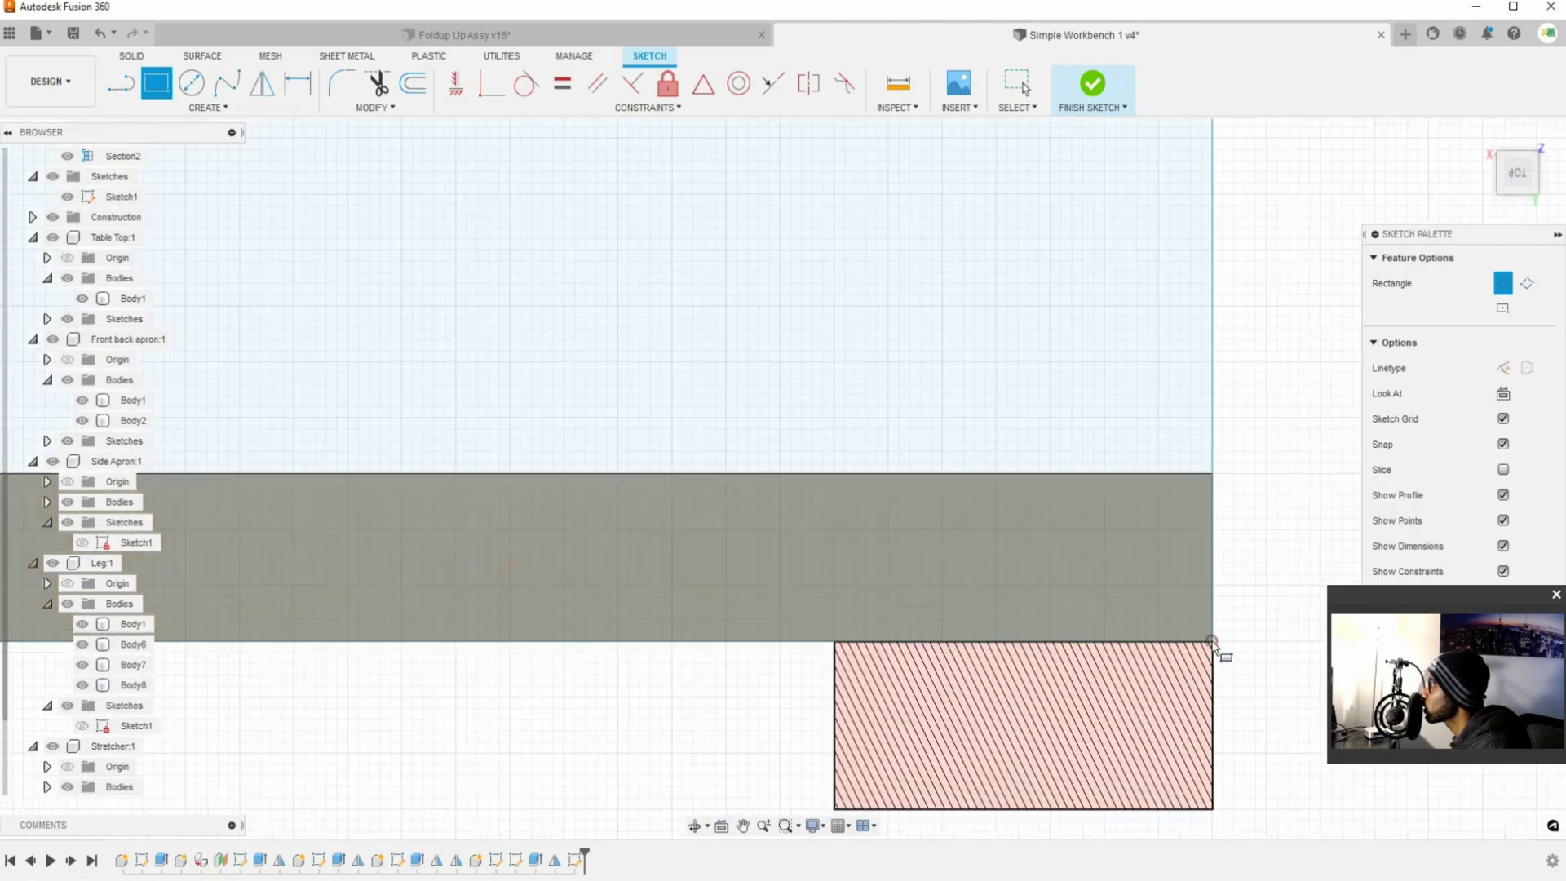
scroll(1142, 648, down, 5)
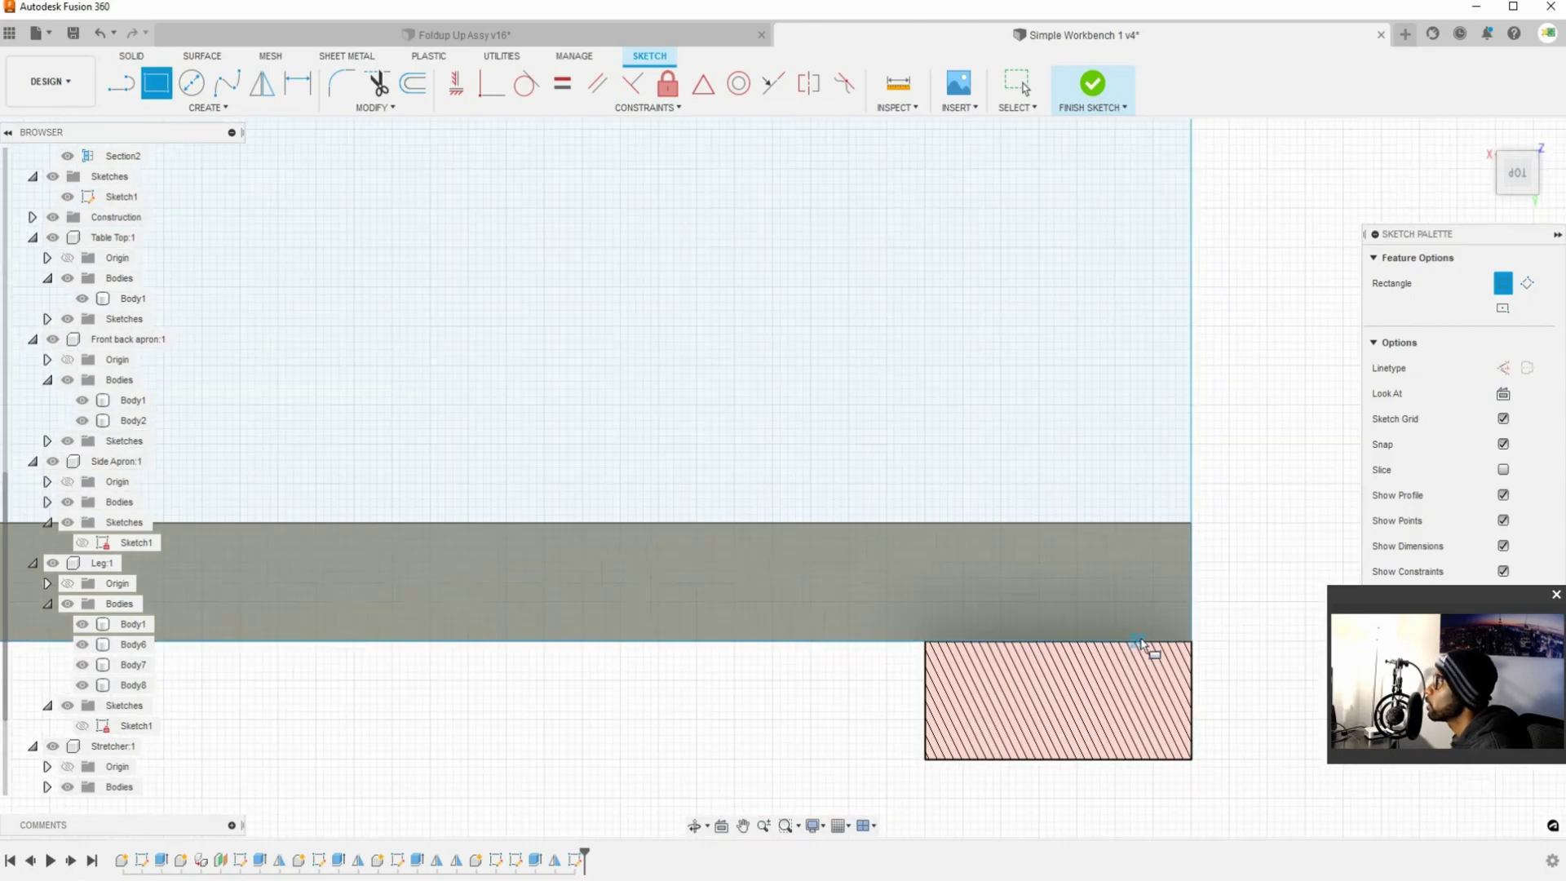
scroll(898, 489, down, 4)
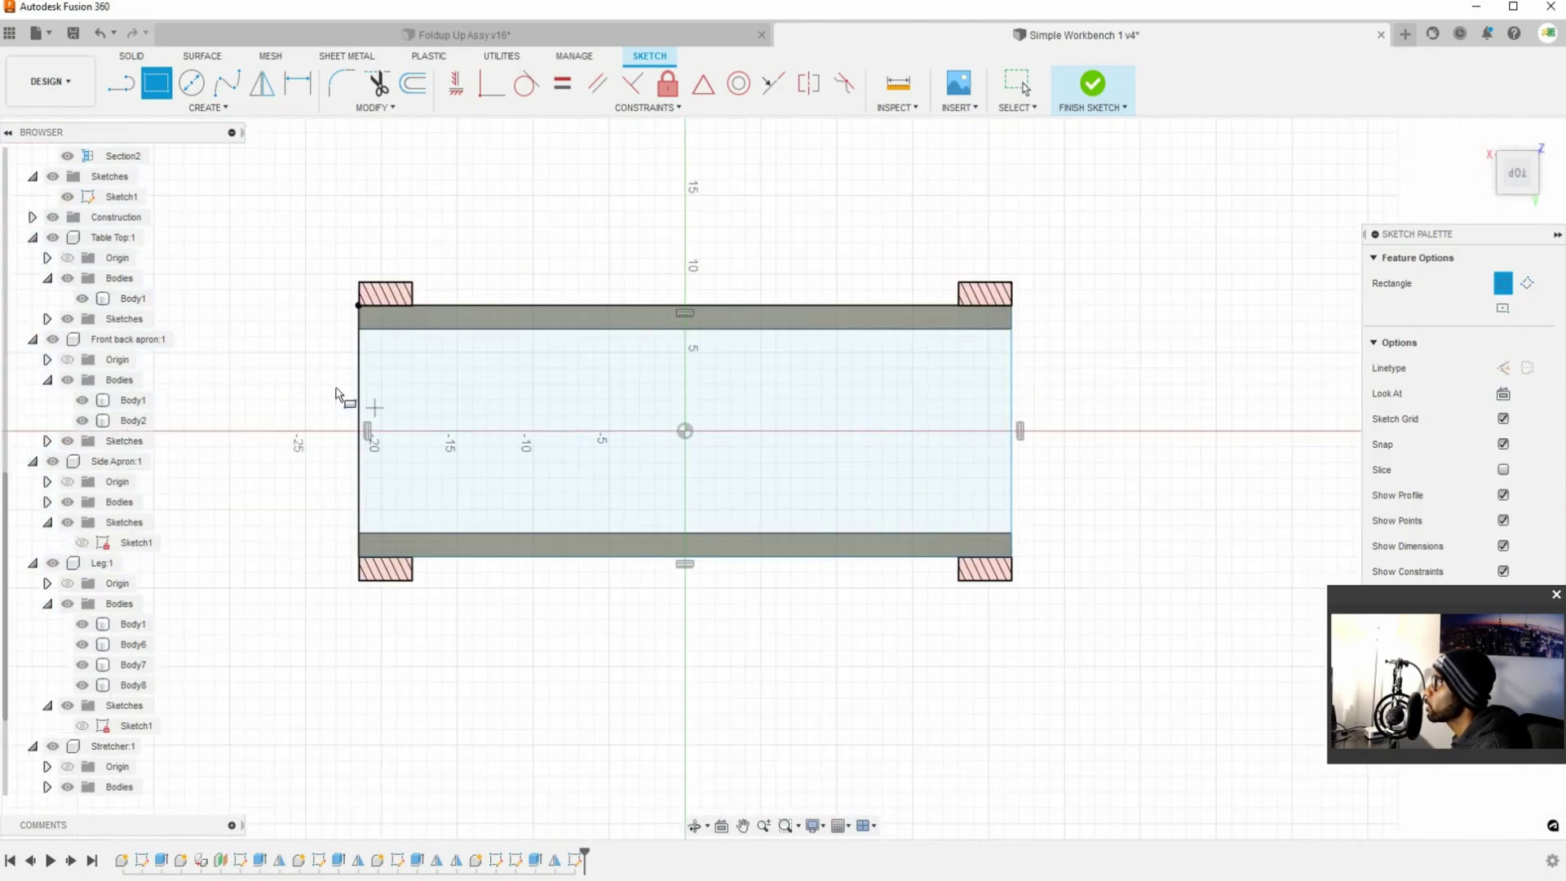
key(Escape)
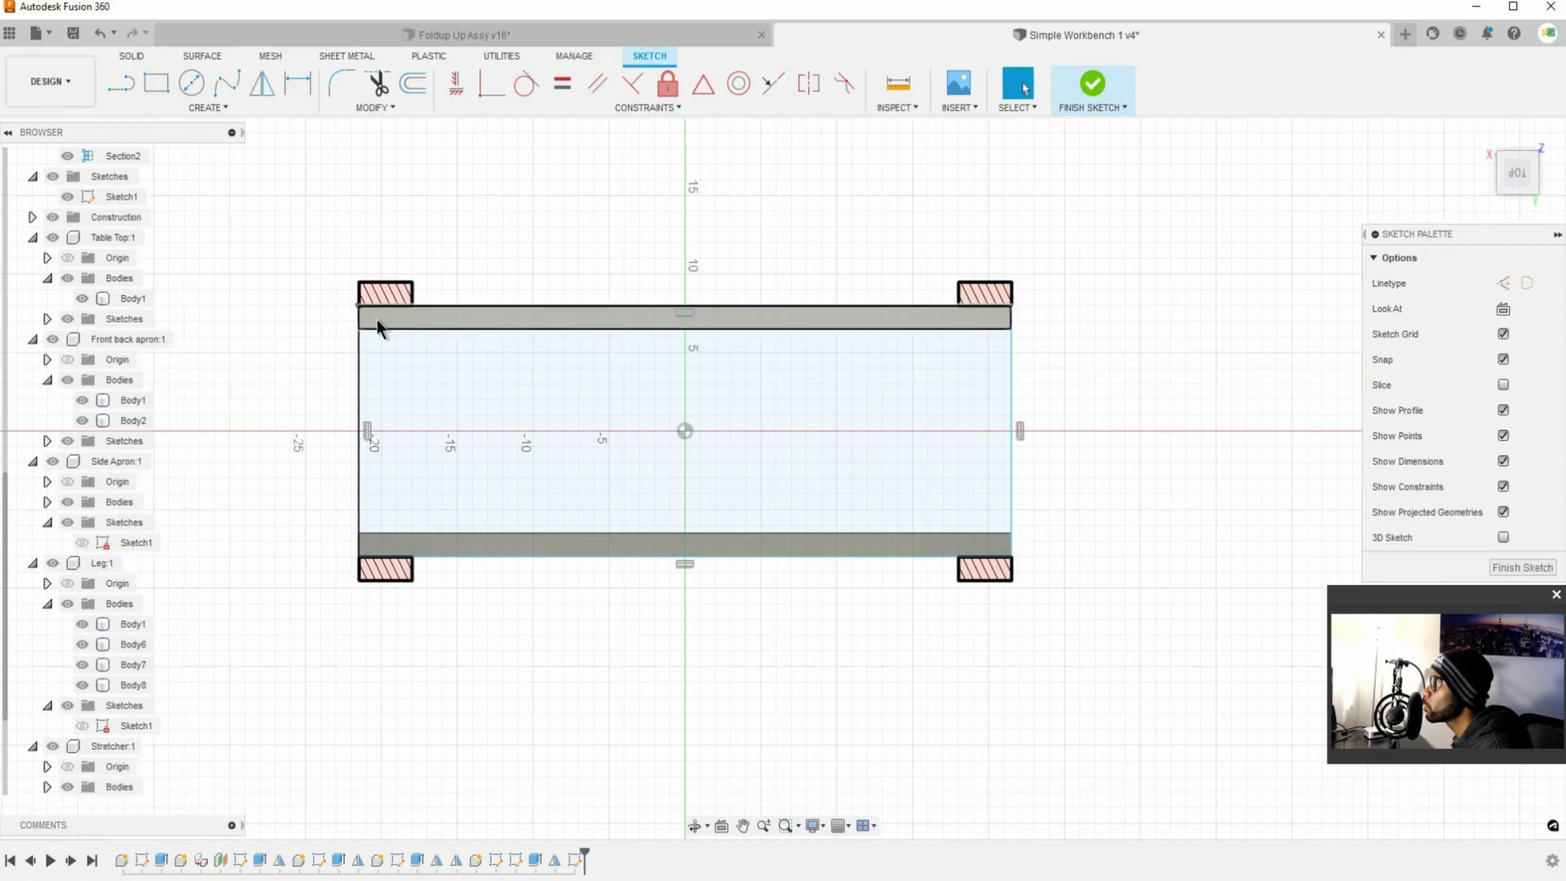
- Move the rectangle's free short edge inward along the stretchers to test whether it is constrained
mouse_move(898, 629)
shift+middle_down()
mouse_move(800, 664)
mouse_move(922, 574)
shift+middle_up()
mouse_move(981, 555)
mouse_down()
mouse_move(791, 624)
mouse_move(853, 579)
mouse_up()
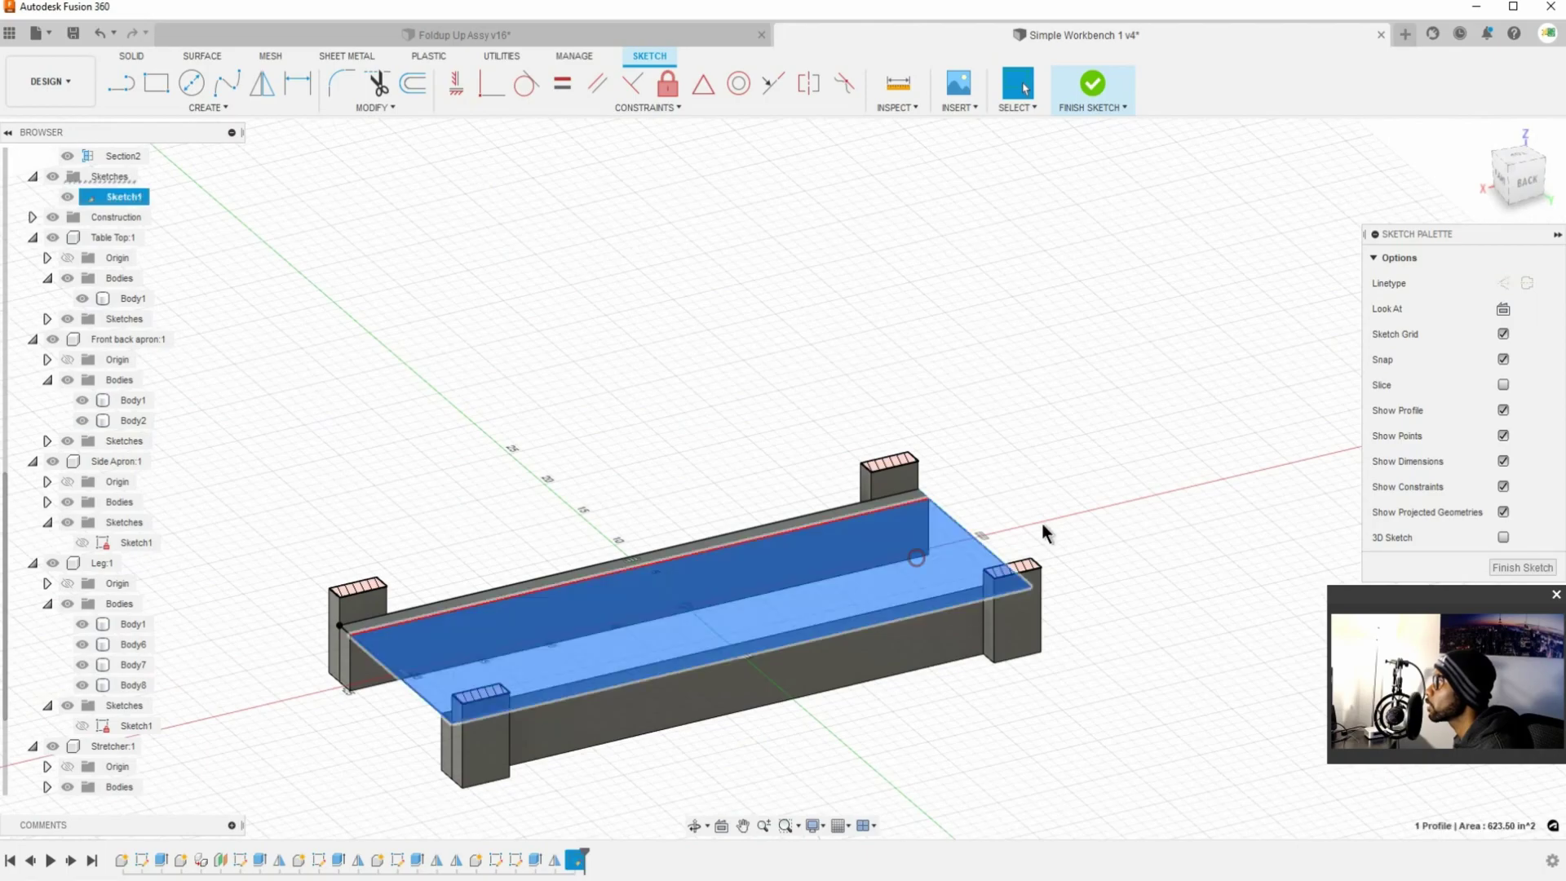
click(991, 555)
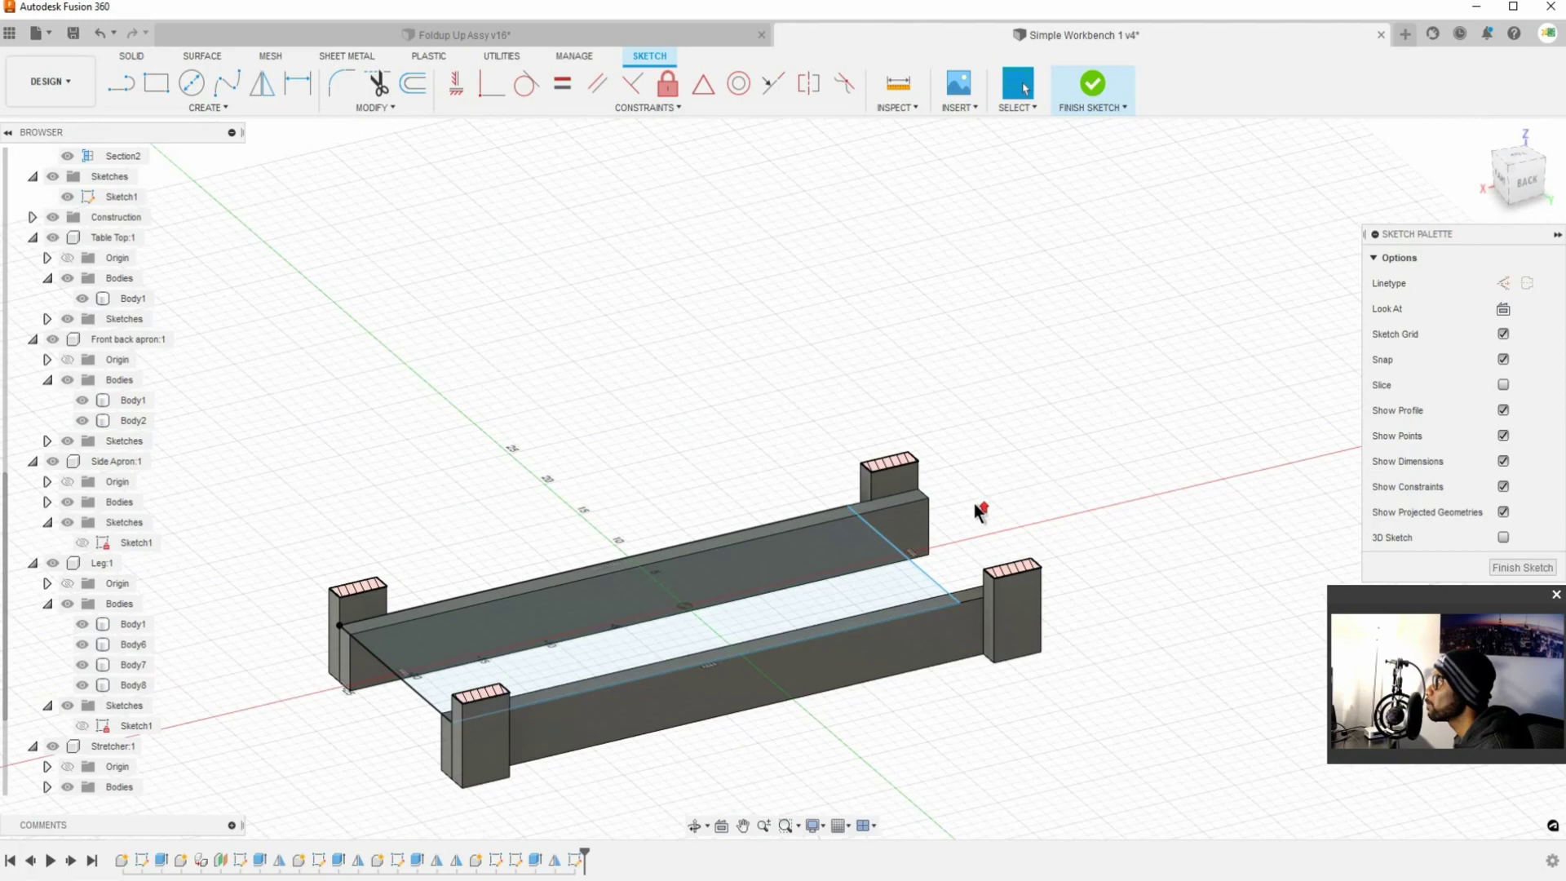
- Apply a Coincident constraint between the rectangle's loose corner and the outer end corner of the stretcher beside the leg
scroll(981, 511, up, 8)
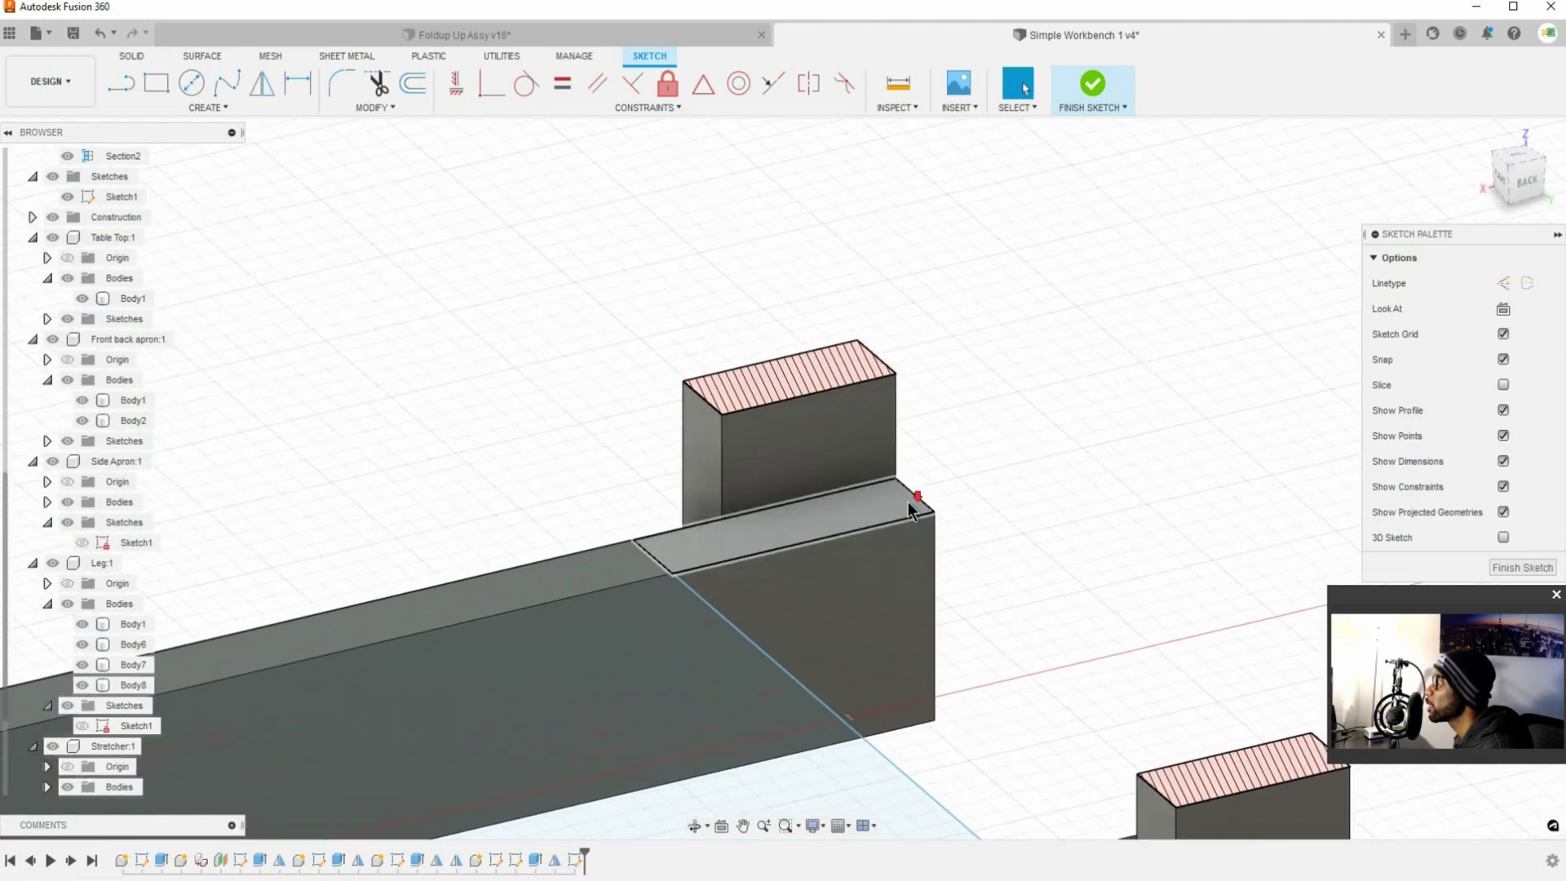
scroll(909, 509, up, 1)
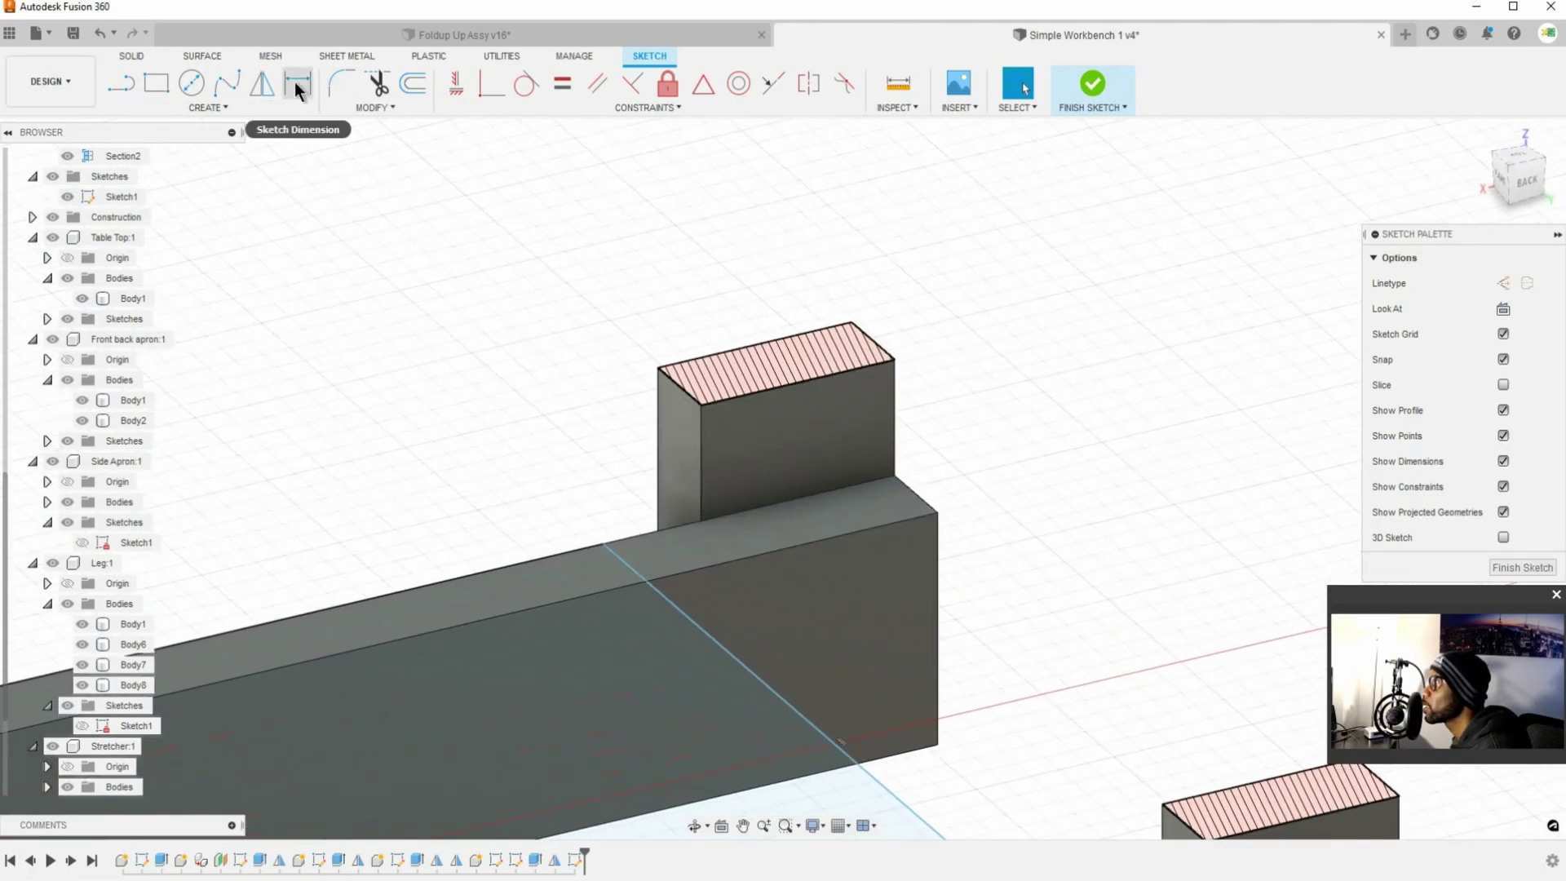
click(491, 85)
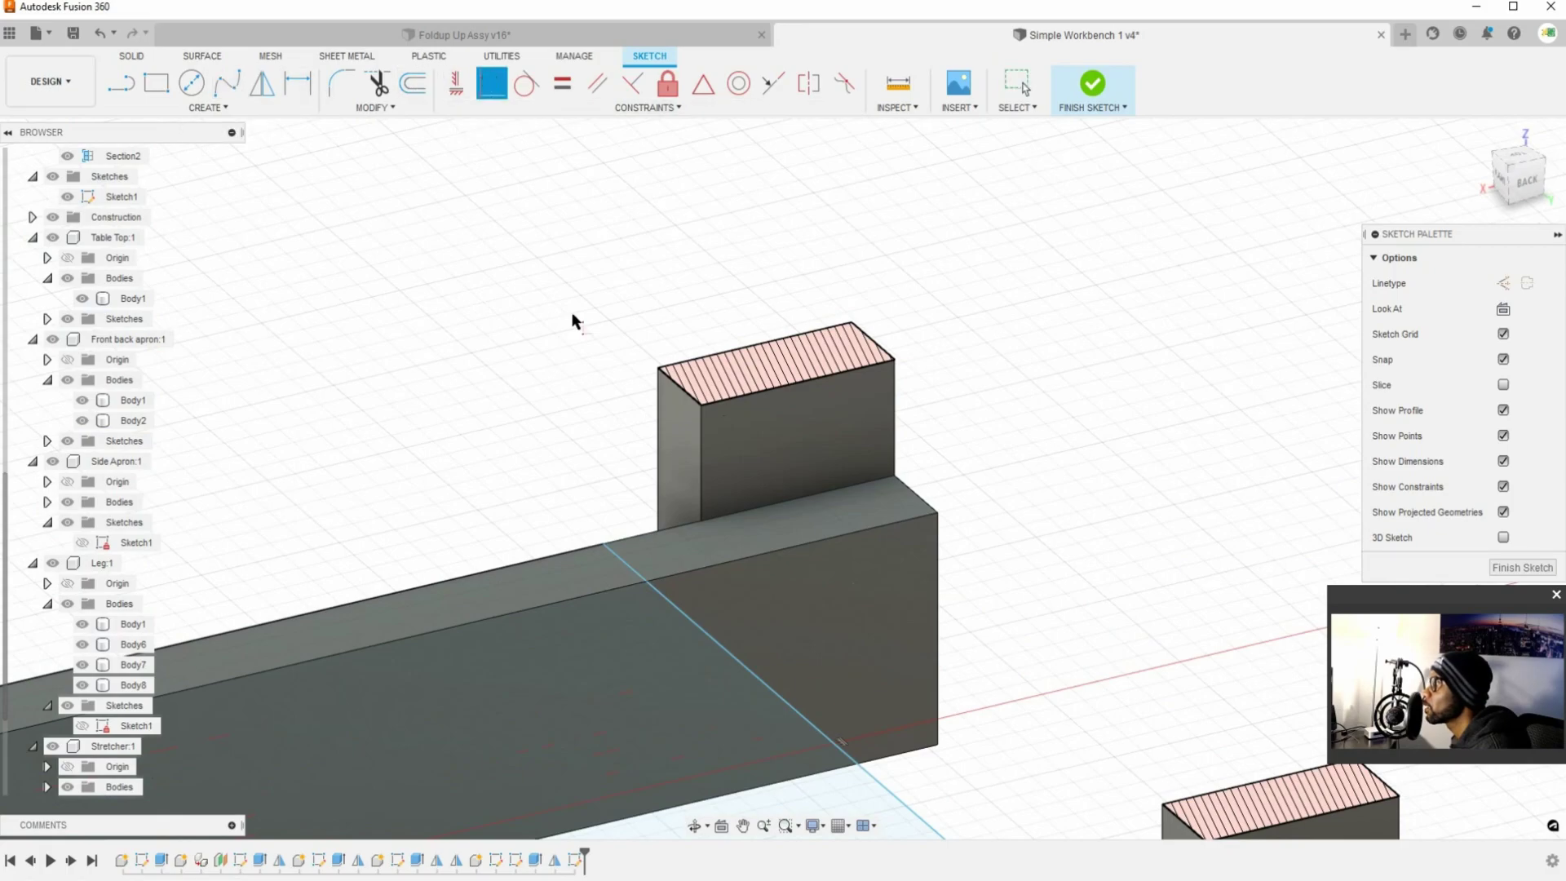
click(603, 544)
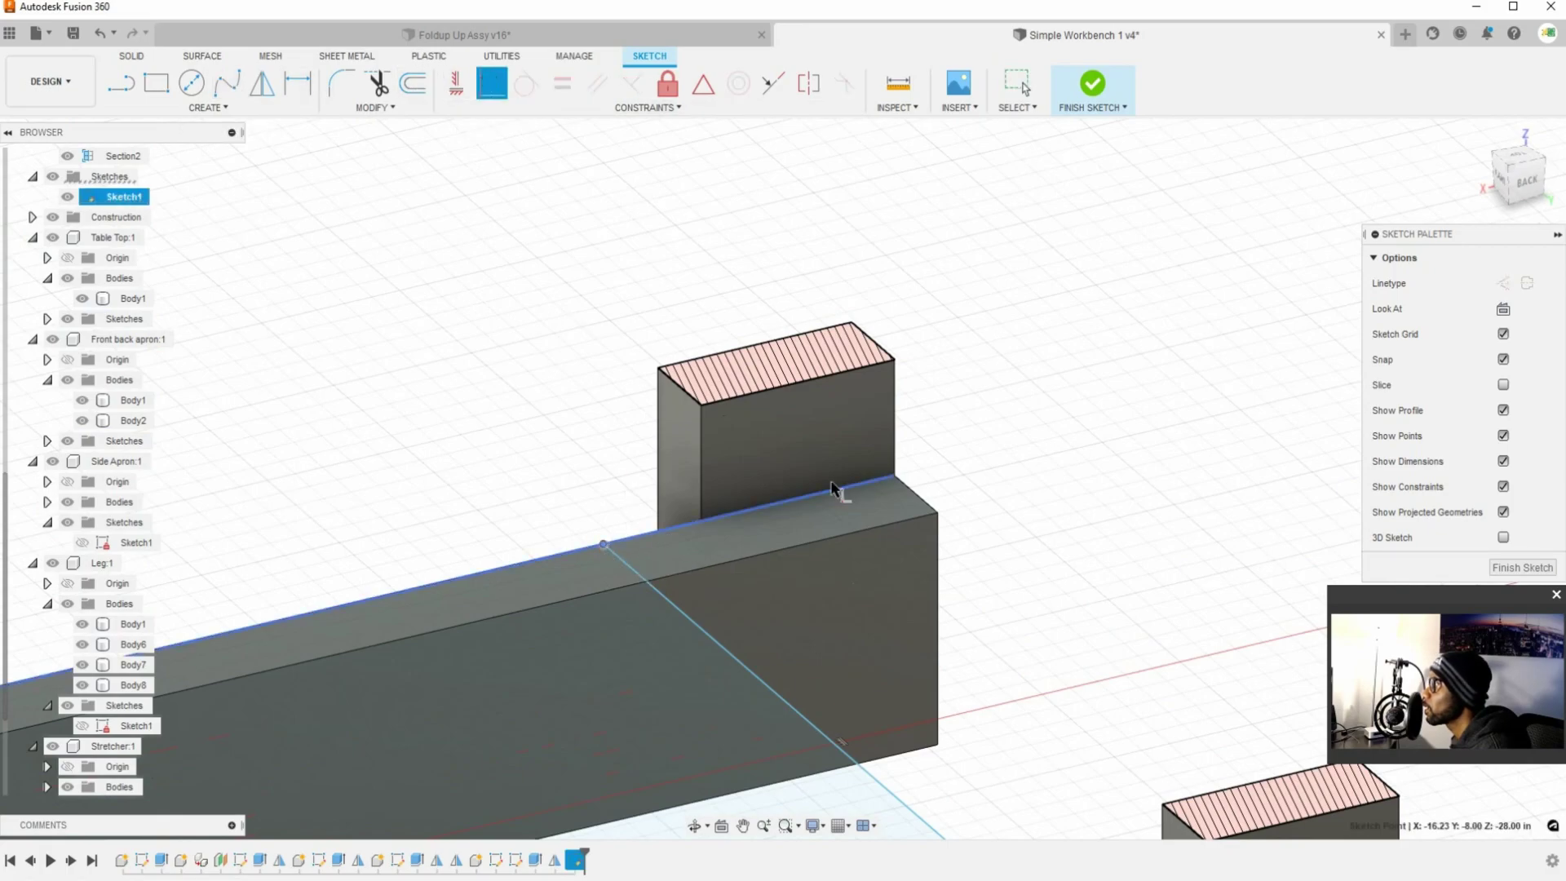
click(894, 478)
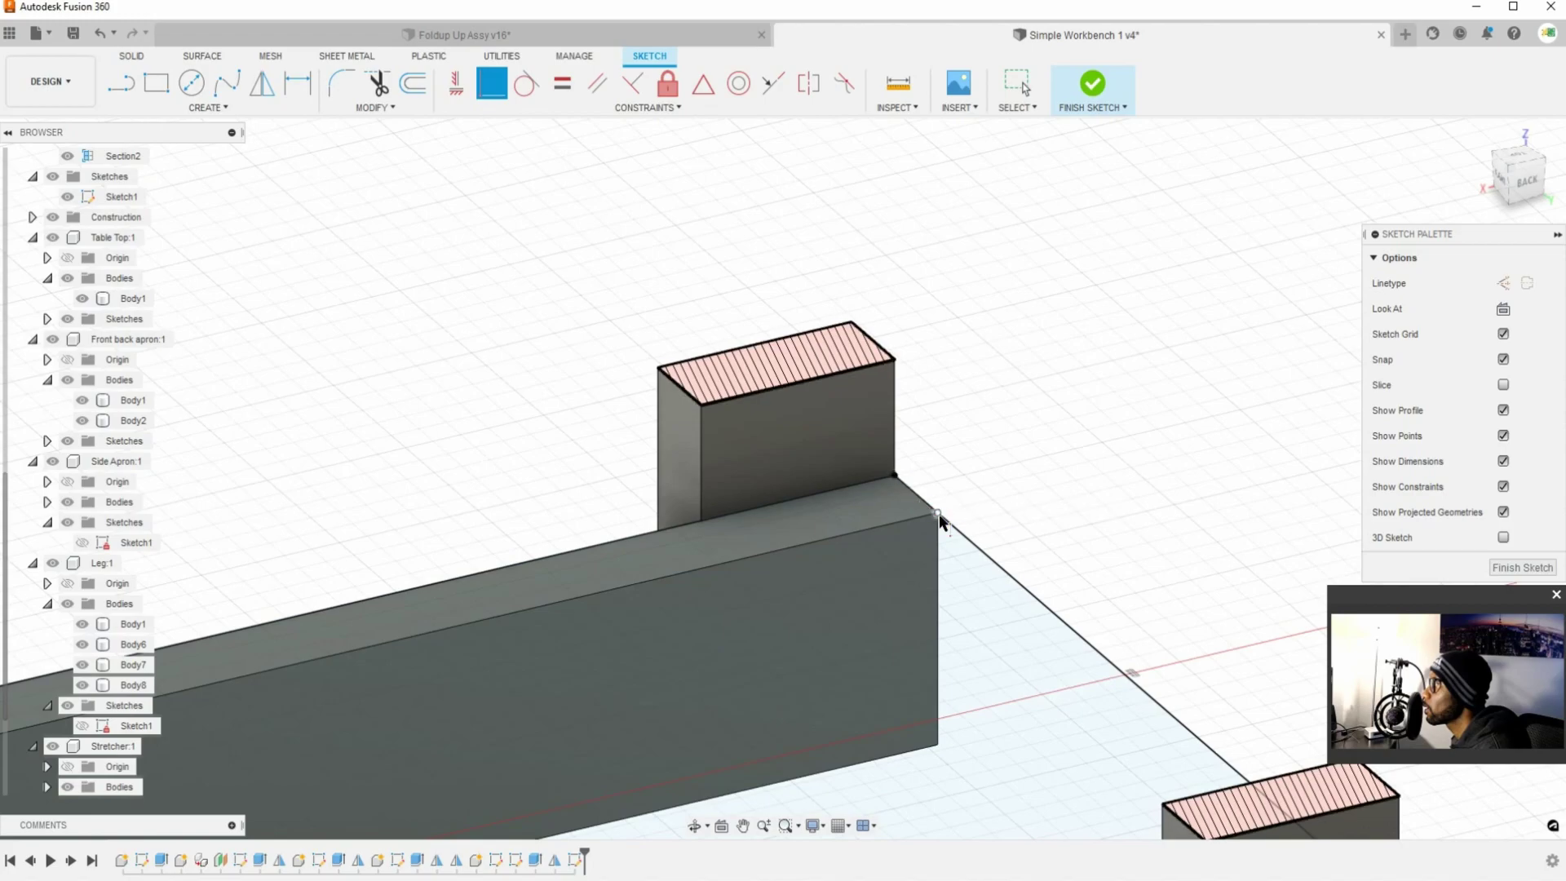
- Check the rectangle's constrained short edge and finish the sketch
scroll(956, 532, down, 4)
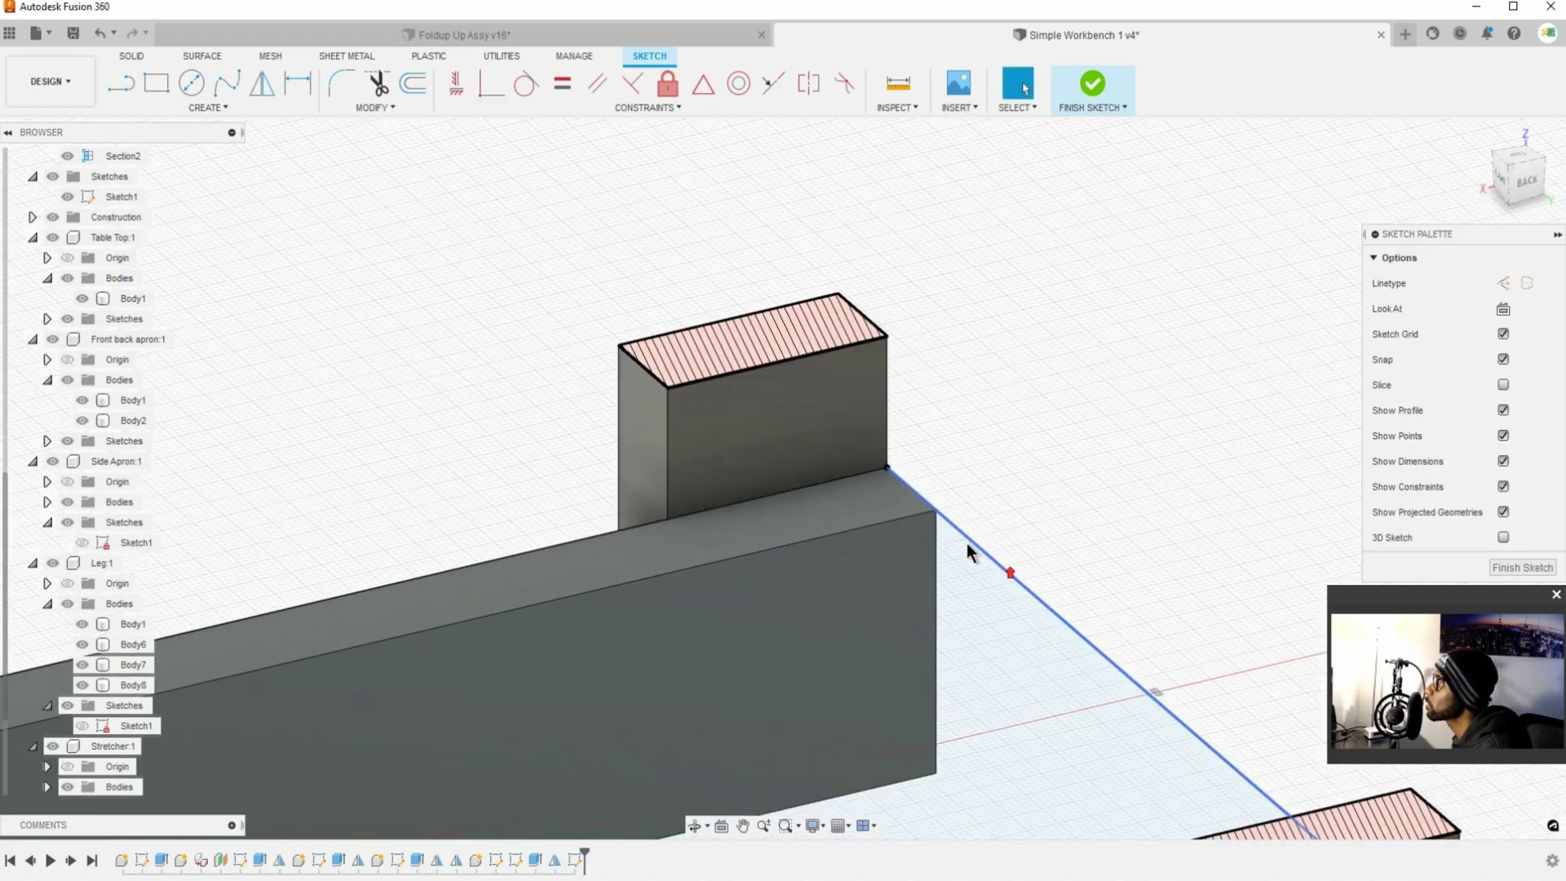
middle_drag(957, 739, 979, 563)
scroll(980, 561, down, 5)
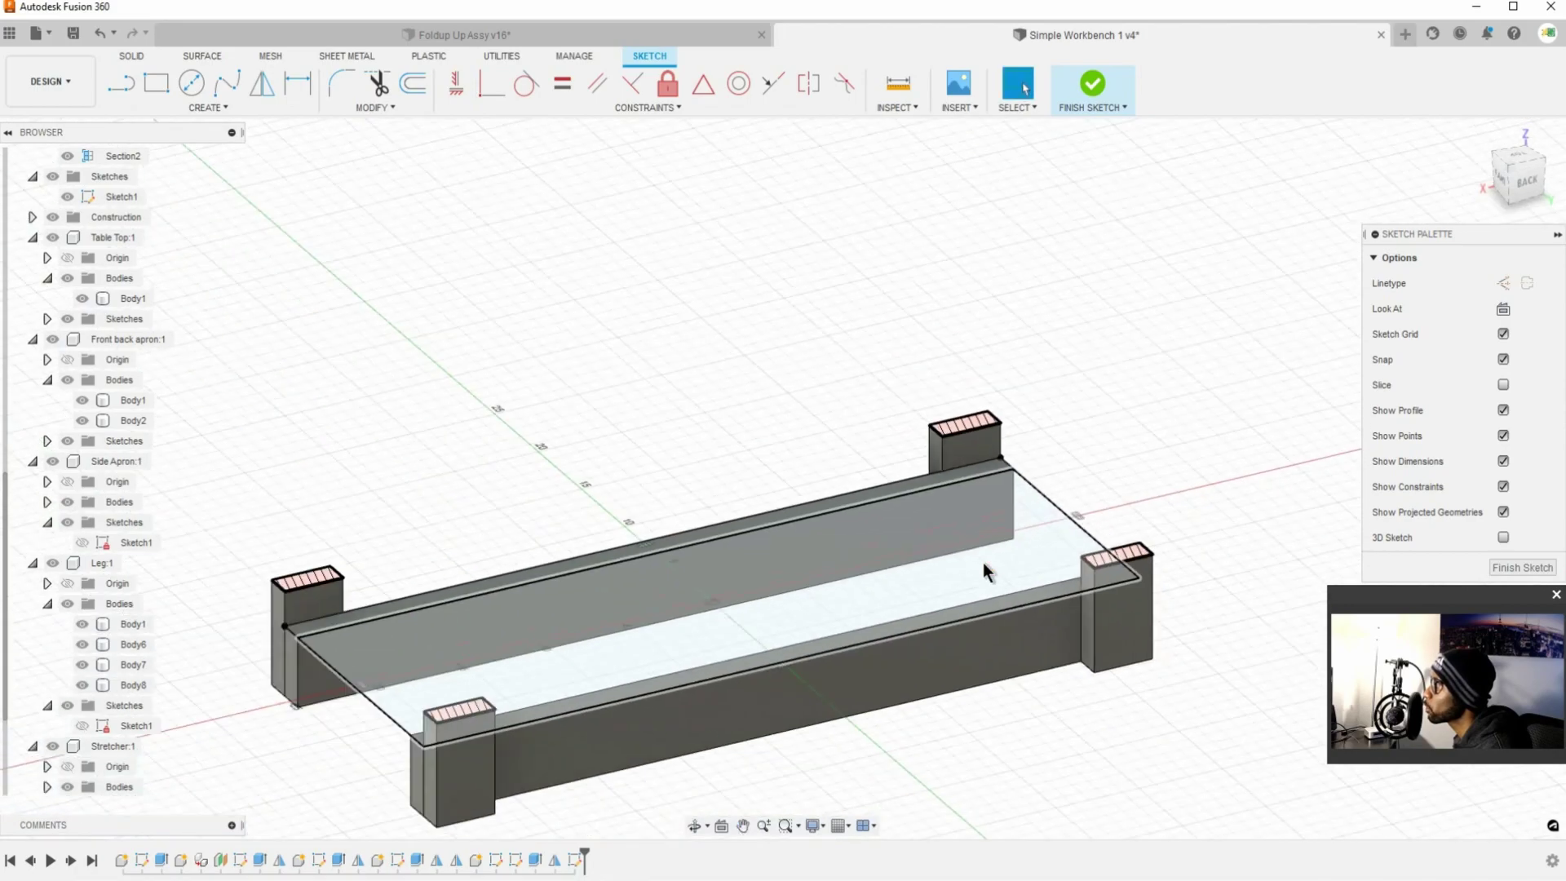
click(1075, 531)
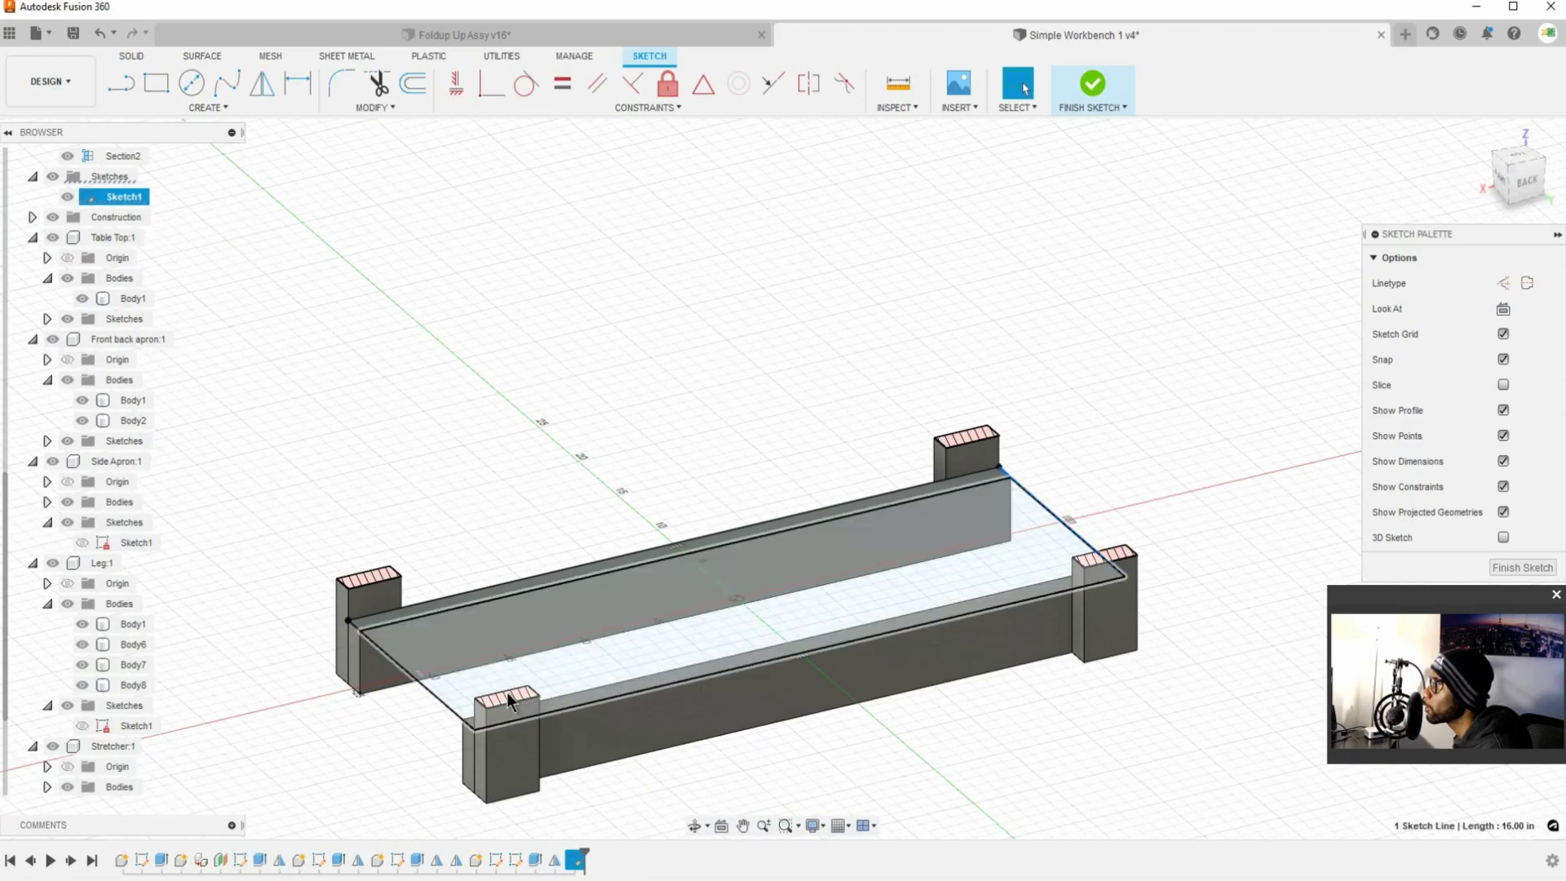
key(Escape)
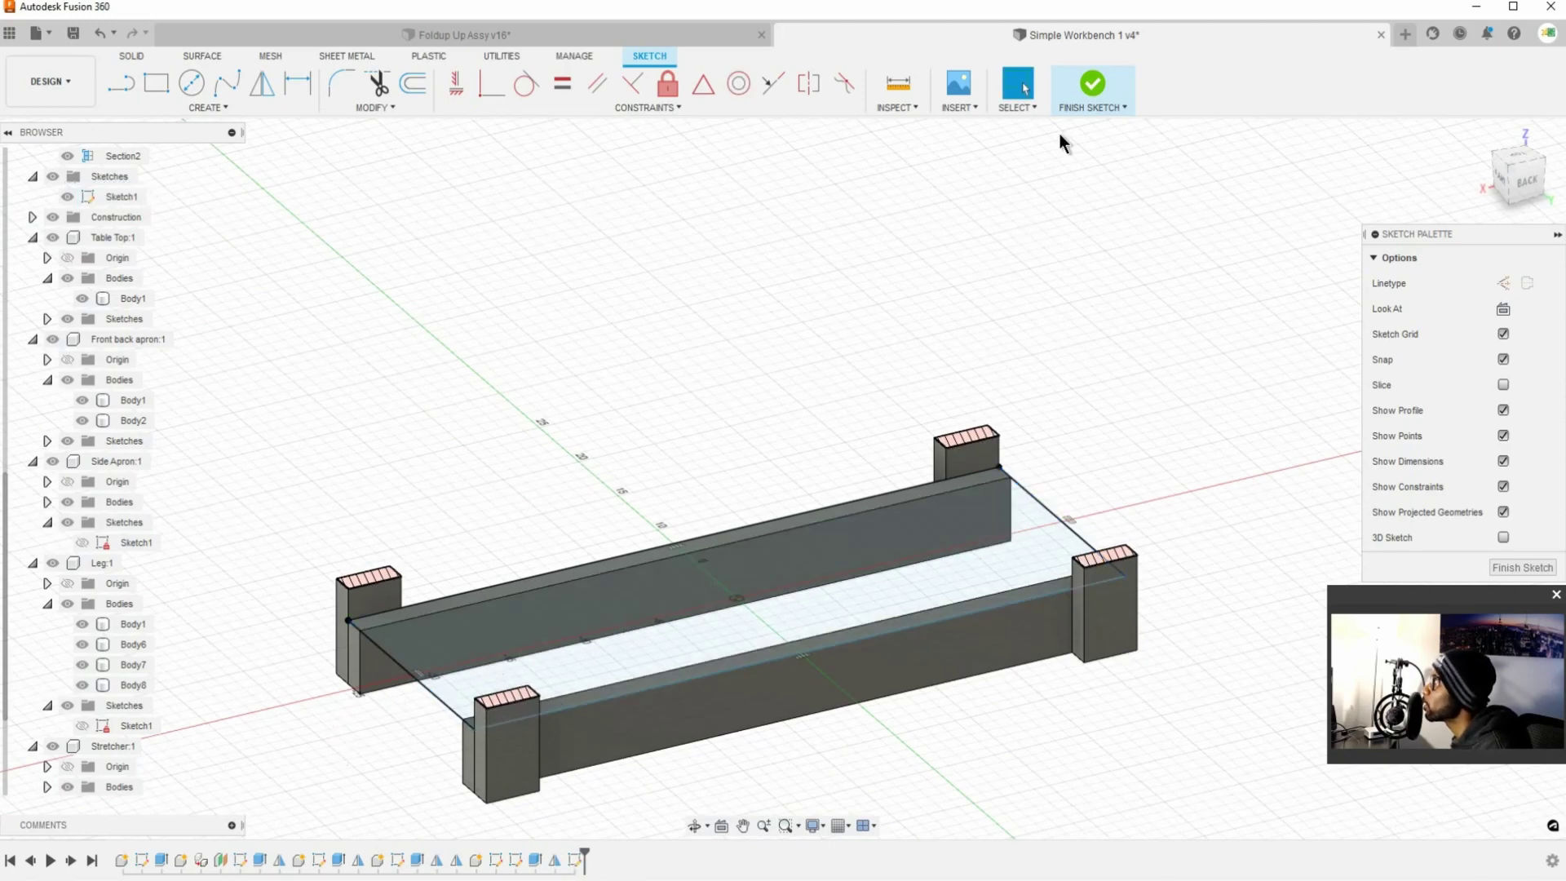
click(1093, 84)
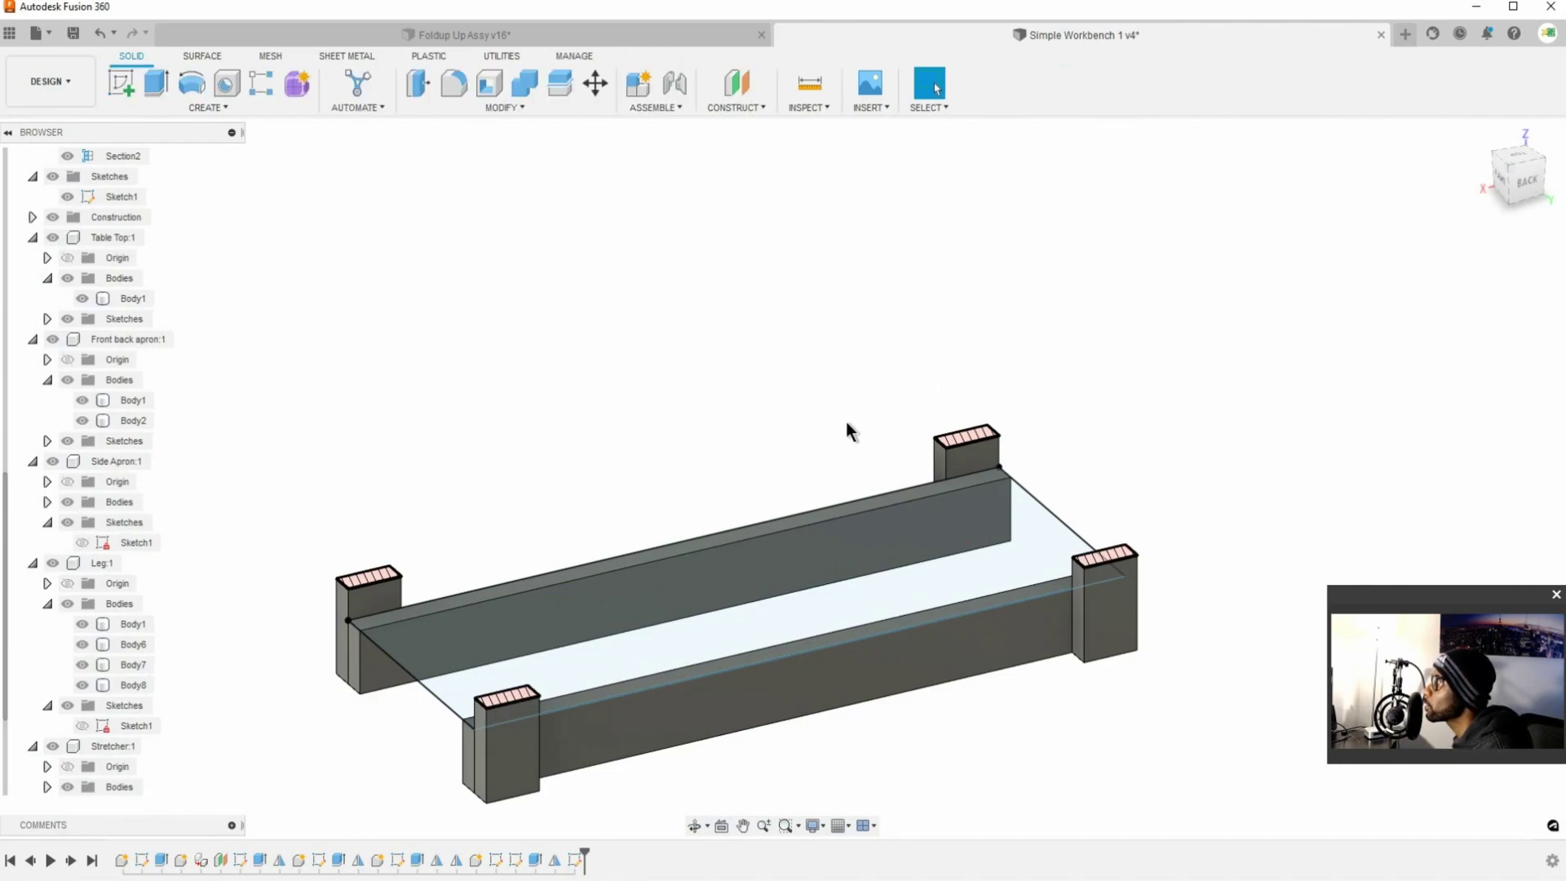
click(438, 647)
scroll(116, 750, down, 2)
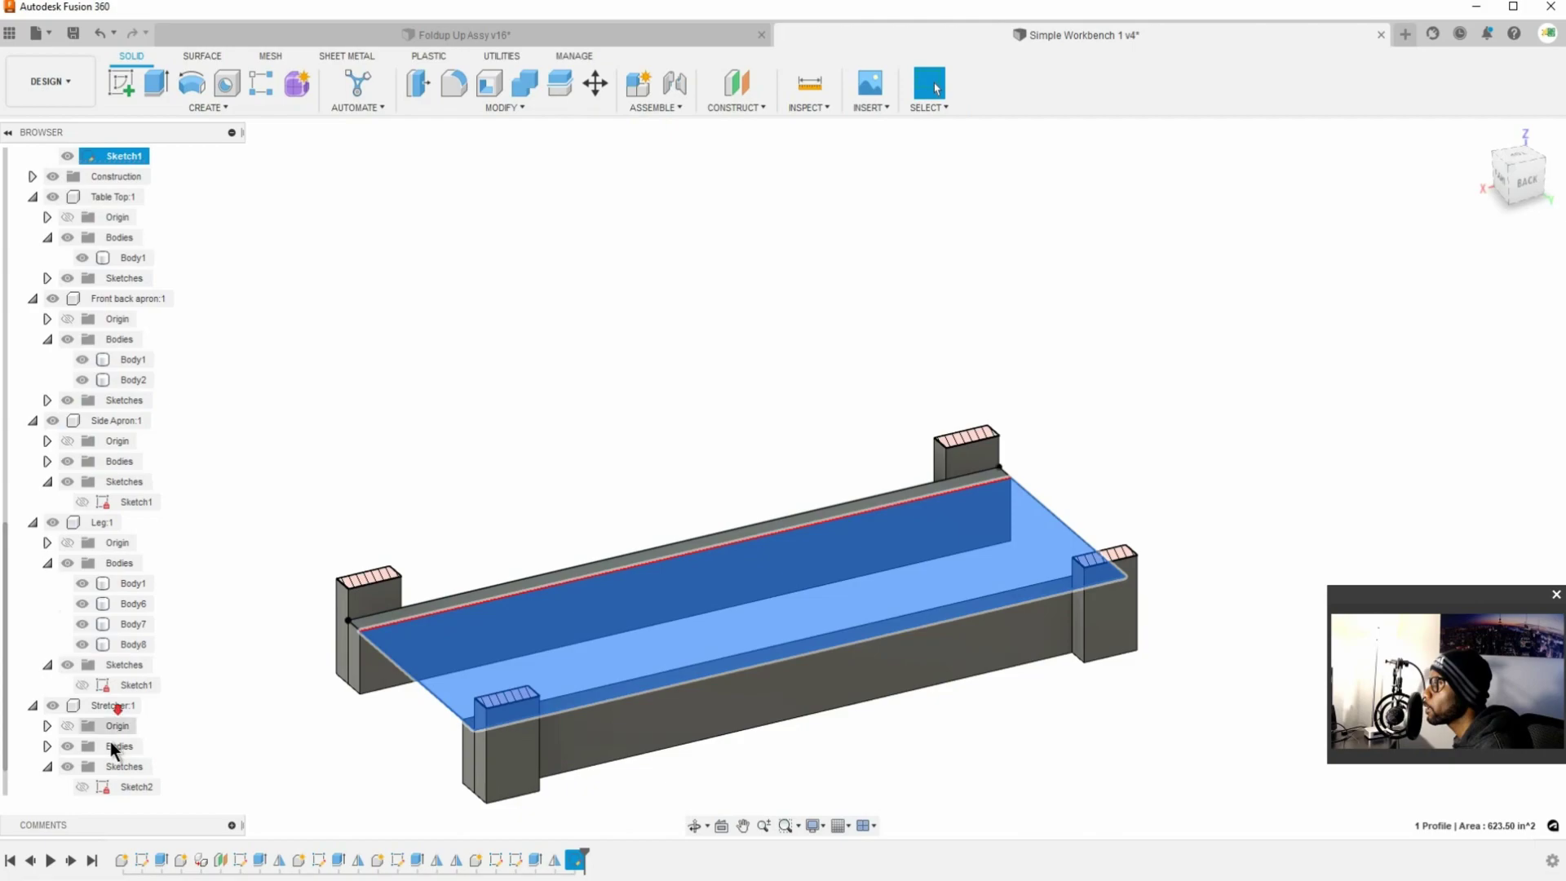
click(204, 736)
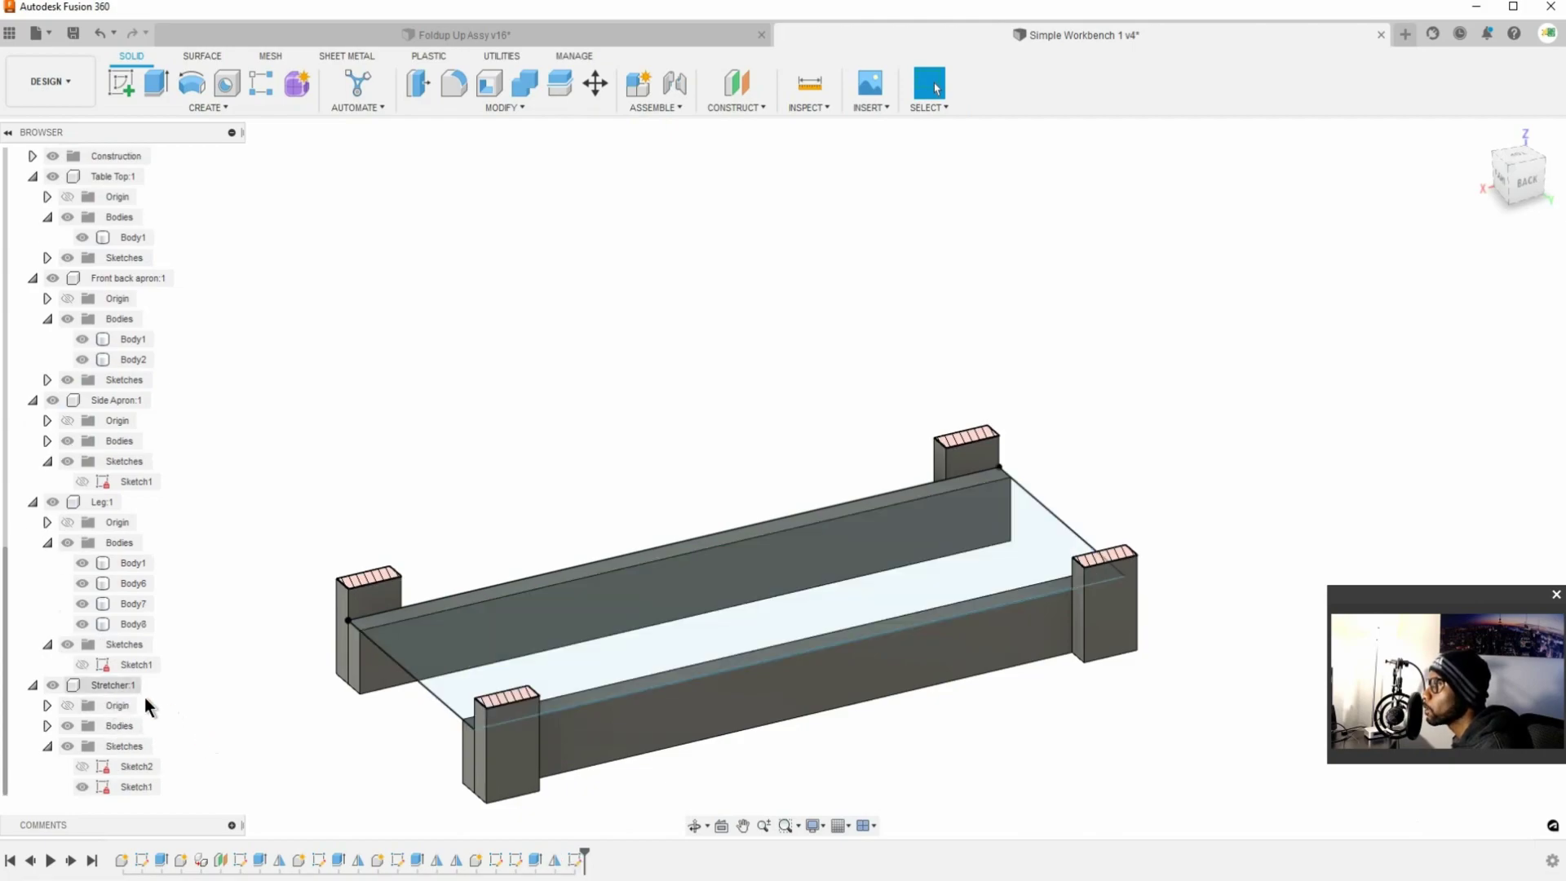
click(444, 655)
scroll(105, 412, up, 2)
scroll(105, 385, up, 8)
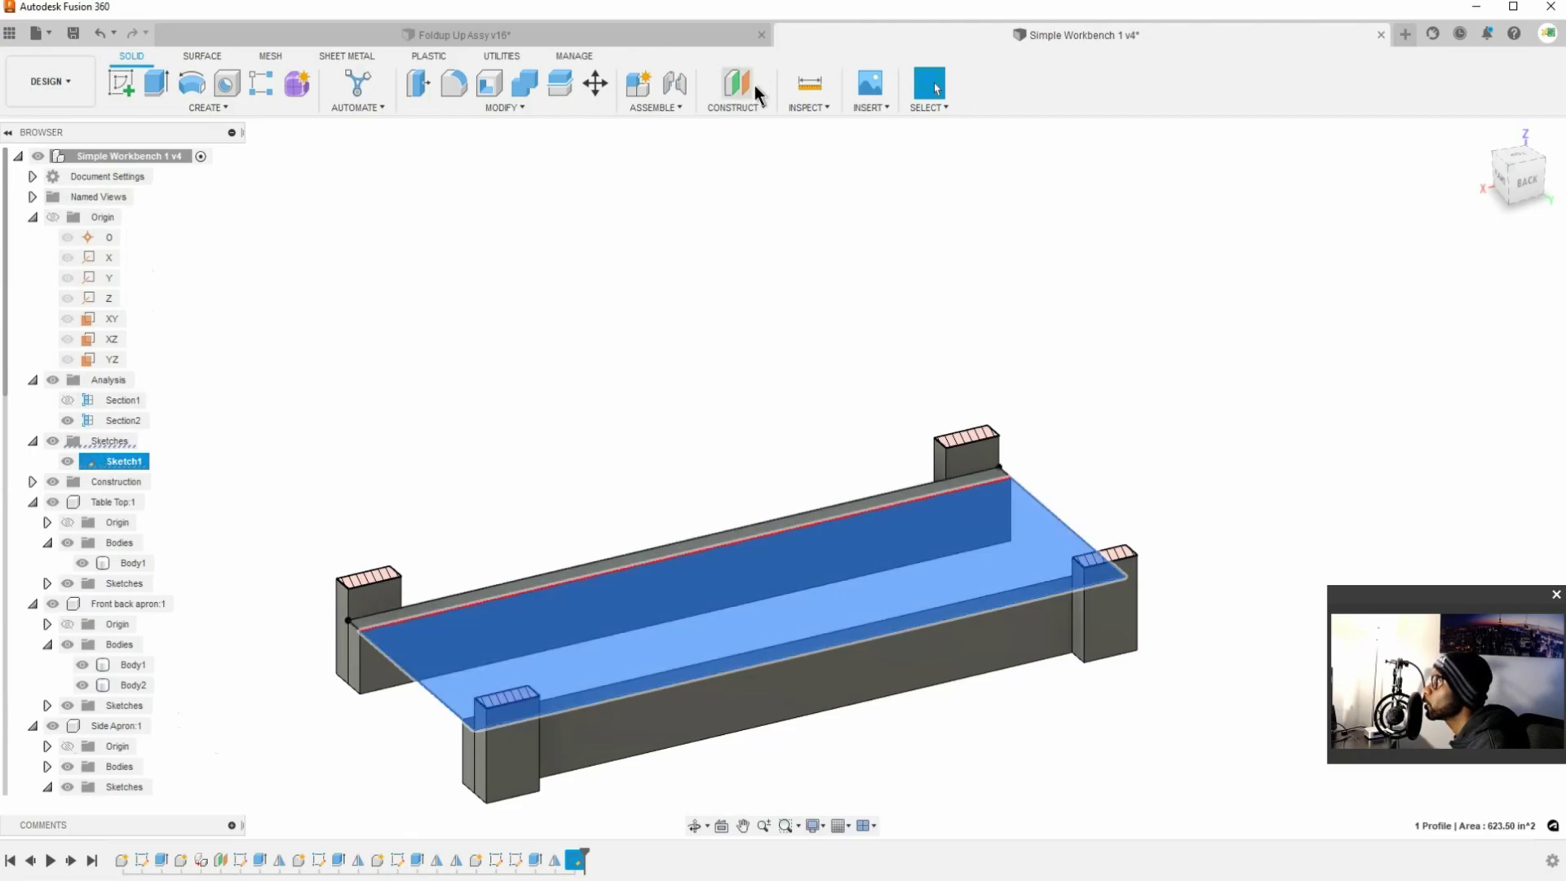
- Create and activate a new internal standard component named Bottom Shelf under the top-level workbench assembly
click(679, 108)
click(657, 131)
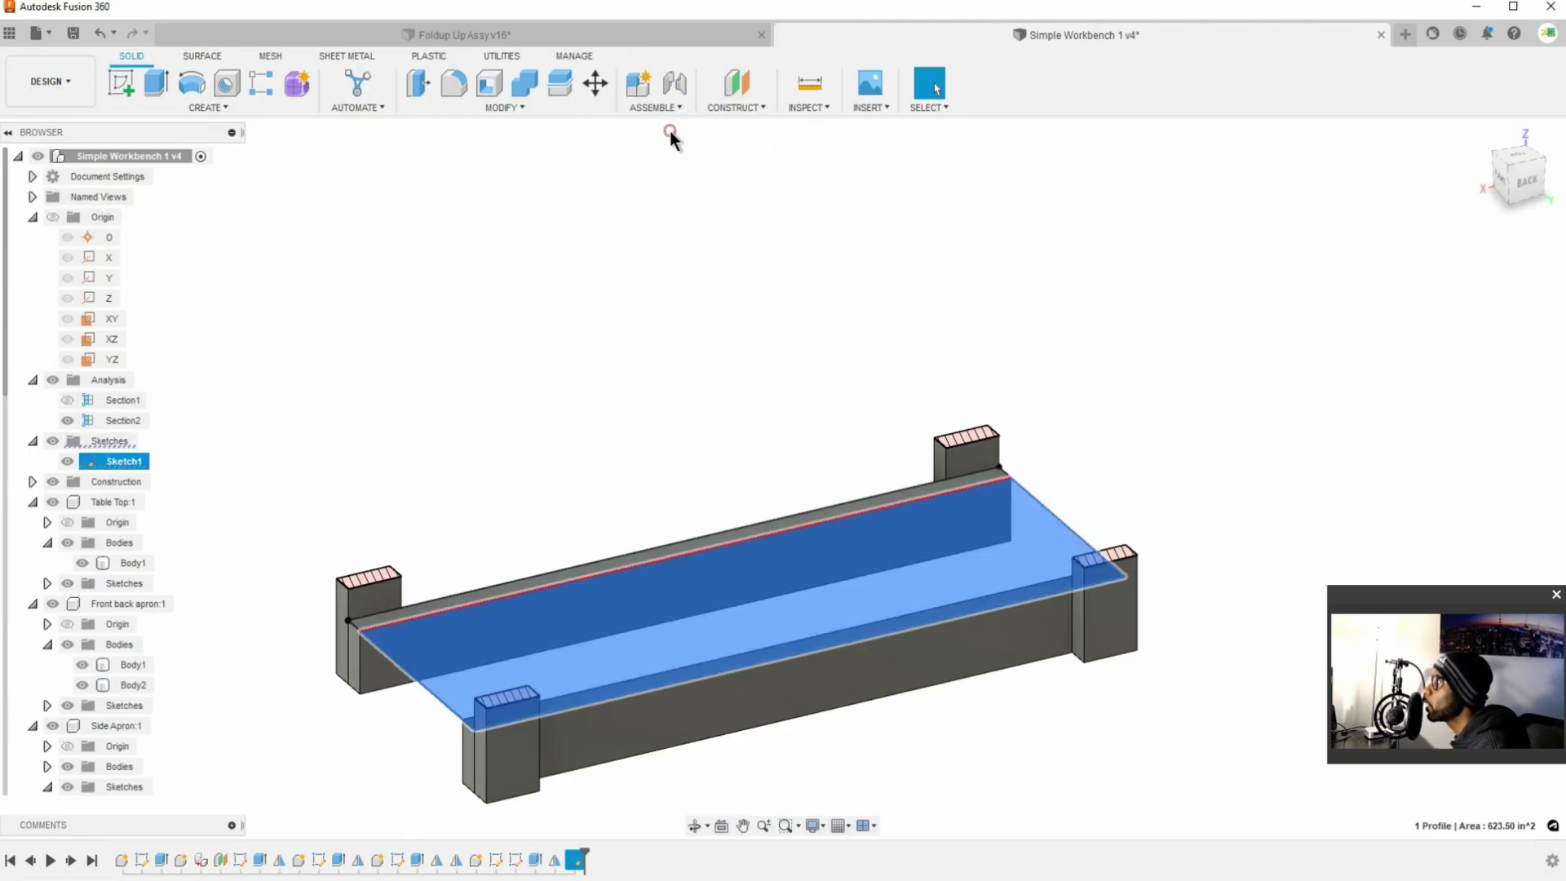
drag(1393, 341, 1291, 351)
text(Bottom Shelf)
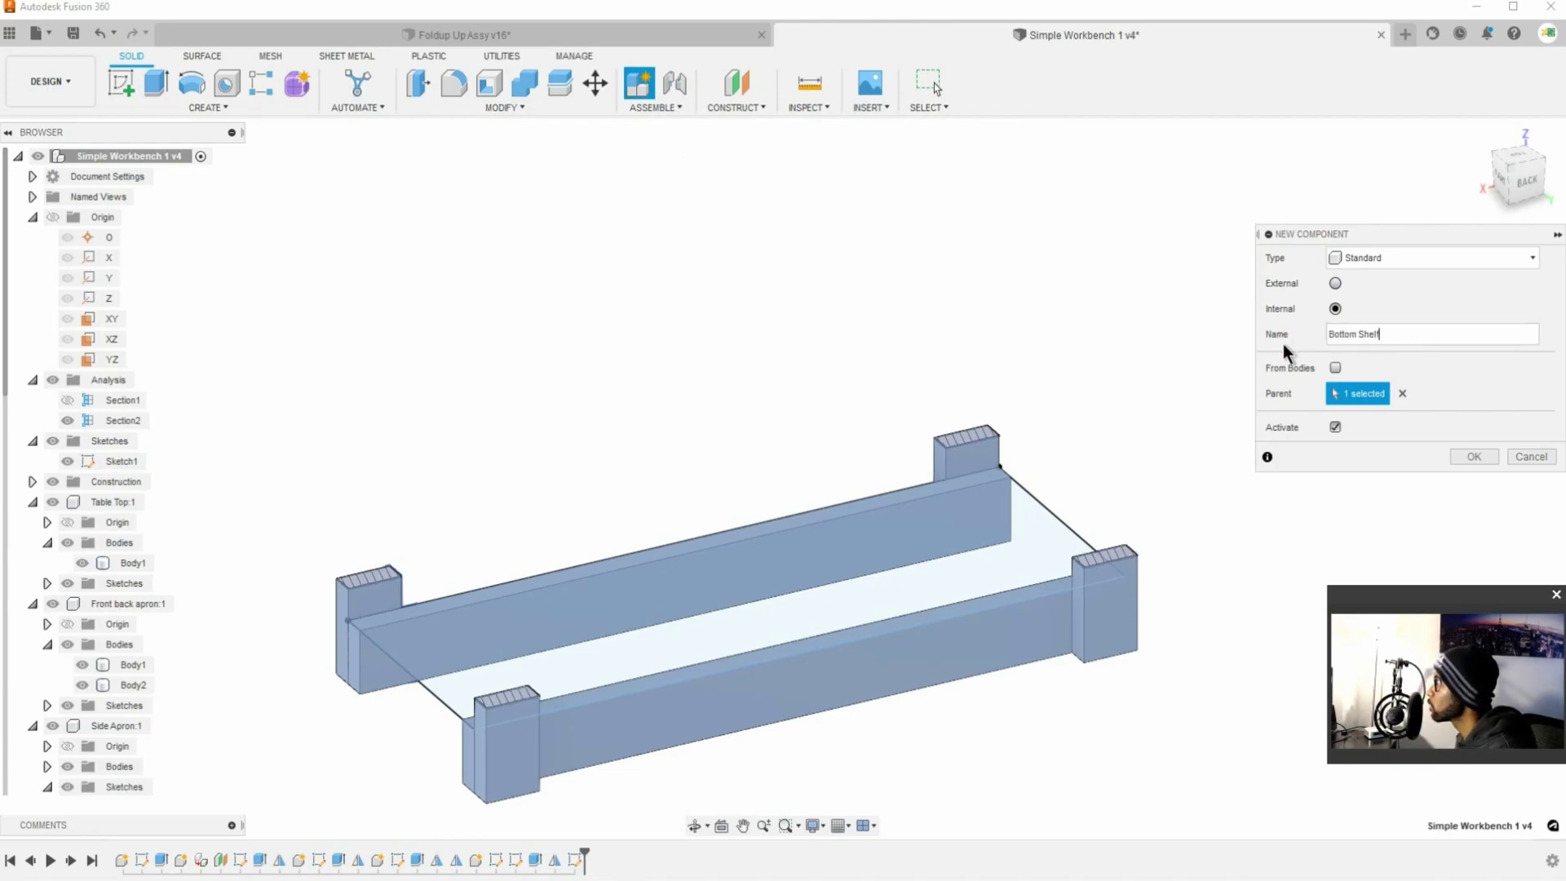
key(Return)
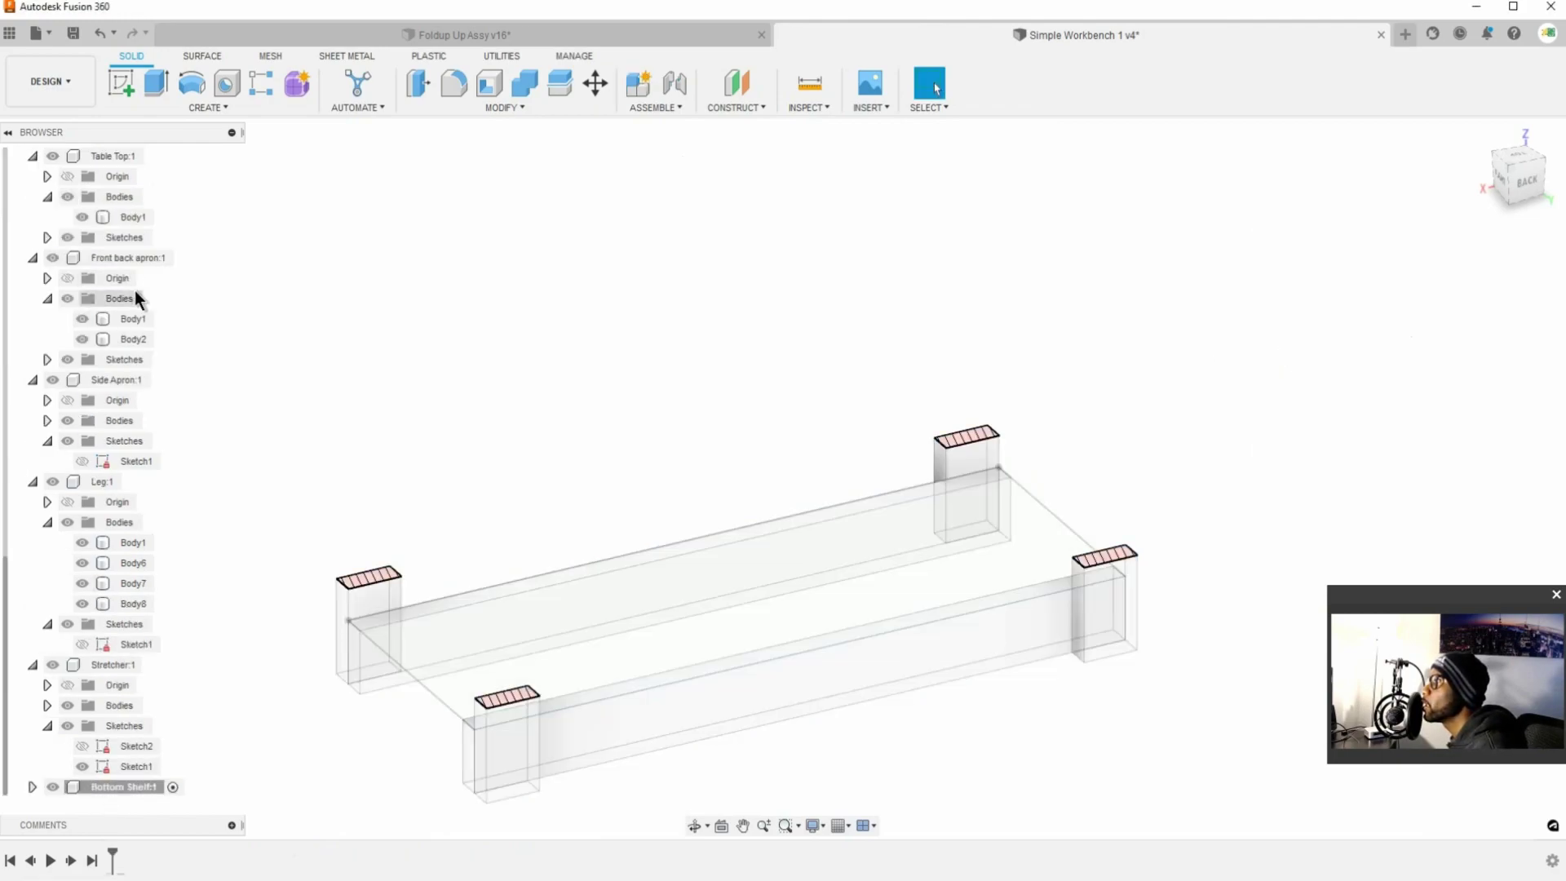
scroll(127, 238, up, 5)
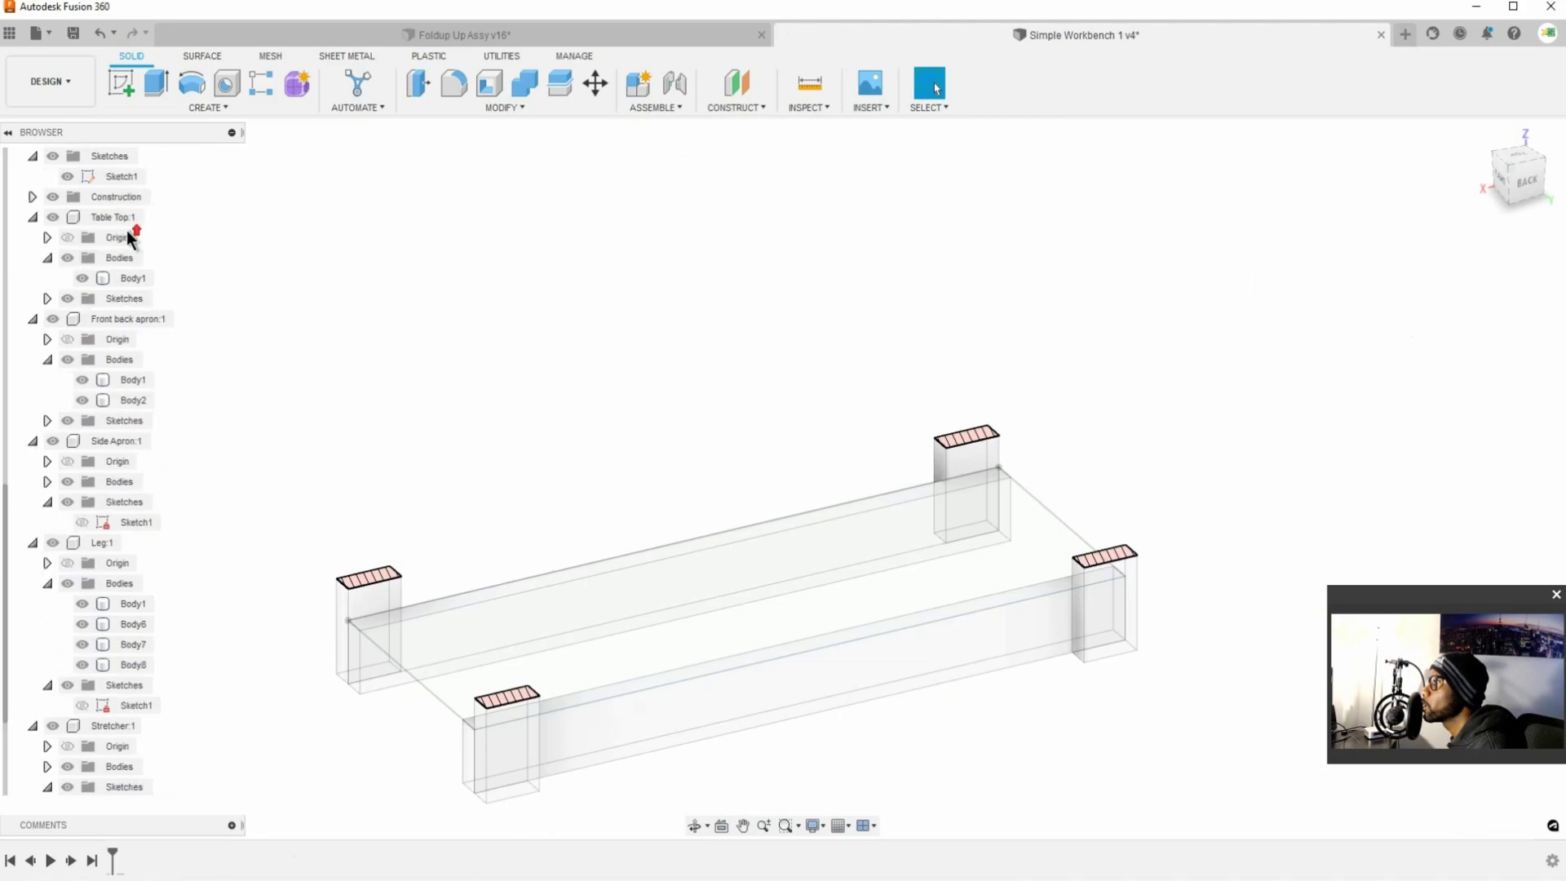
- Move the shelf outline sketch from the top-level assembly into the Bottom Shelf component and select it there
click(118, 218)
mouse_move(115, 219)
mouse_down()
mouse_move(102, 808)
mouse_move(110, 786)
mouse_move(95, 786)
mouse_up()
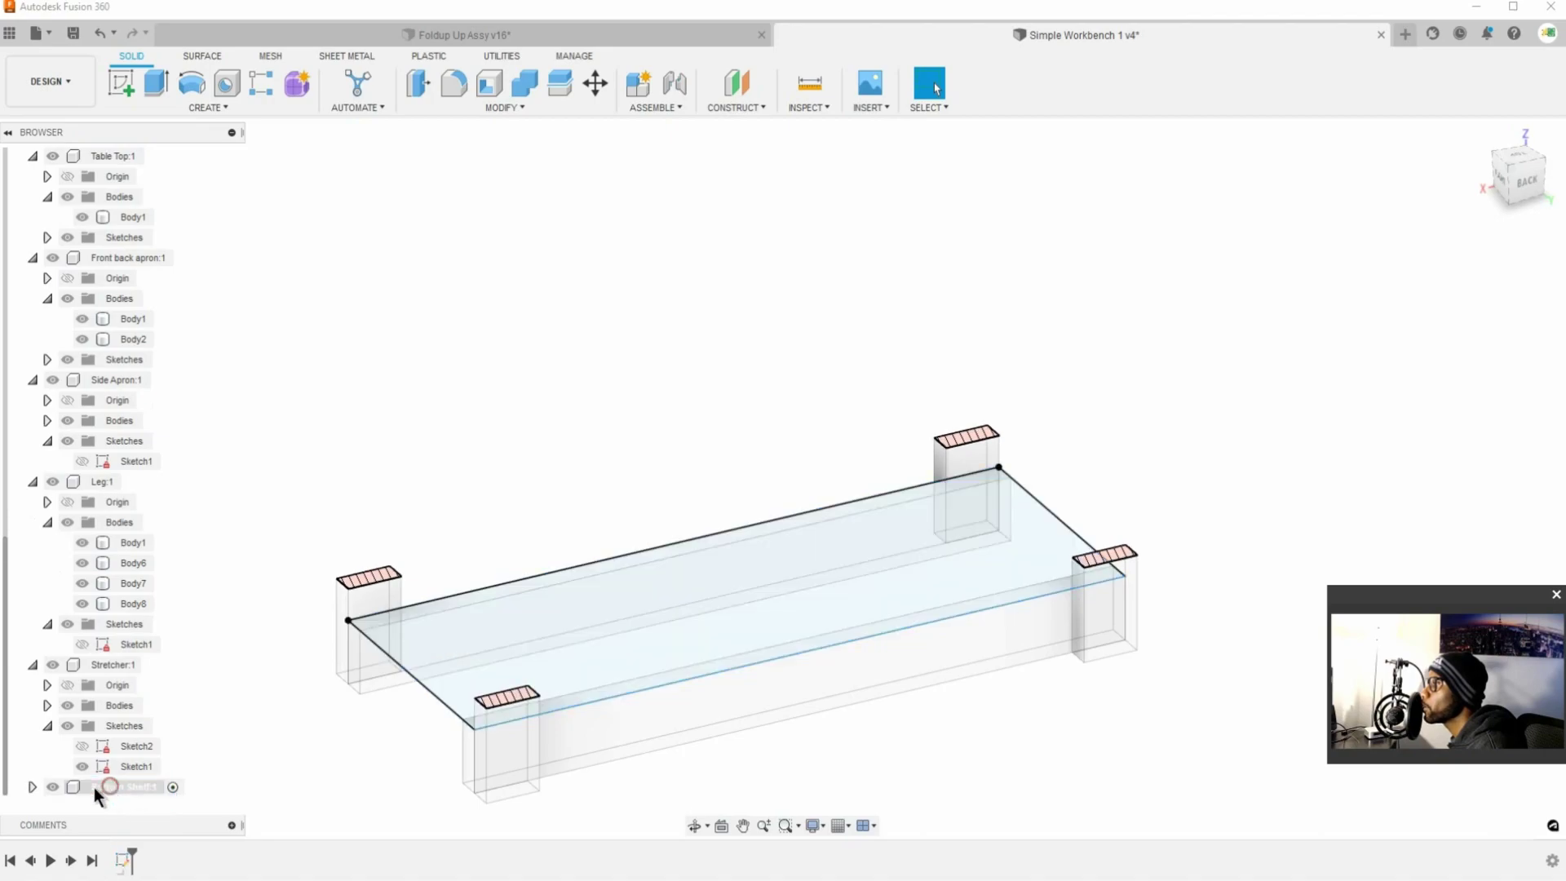
click(33, 786)
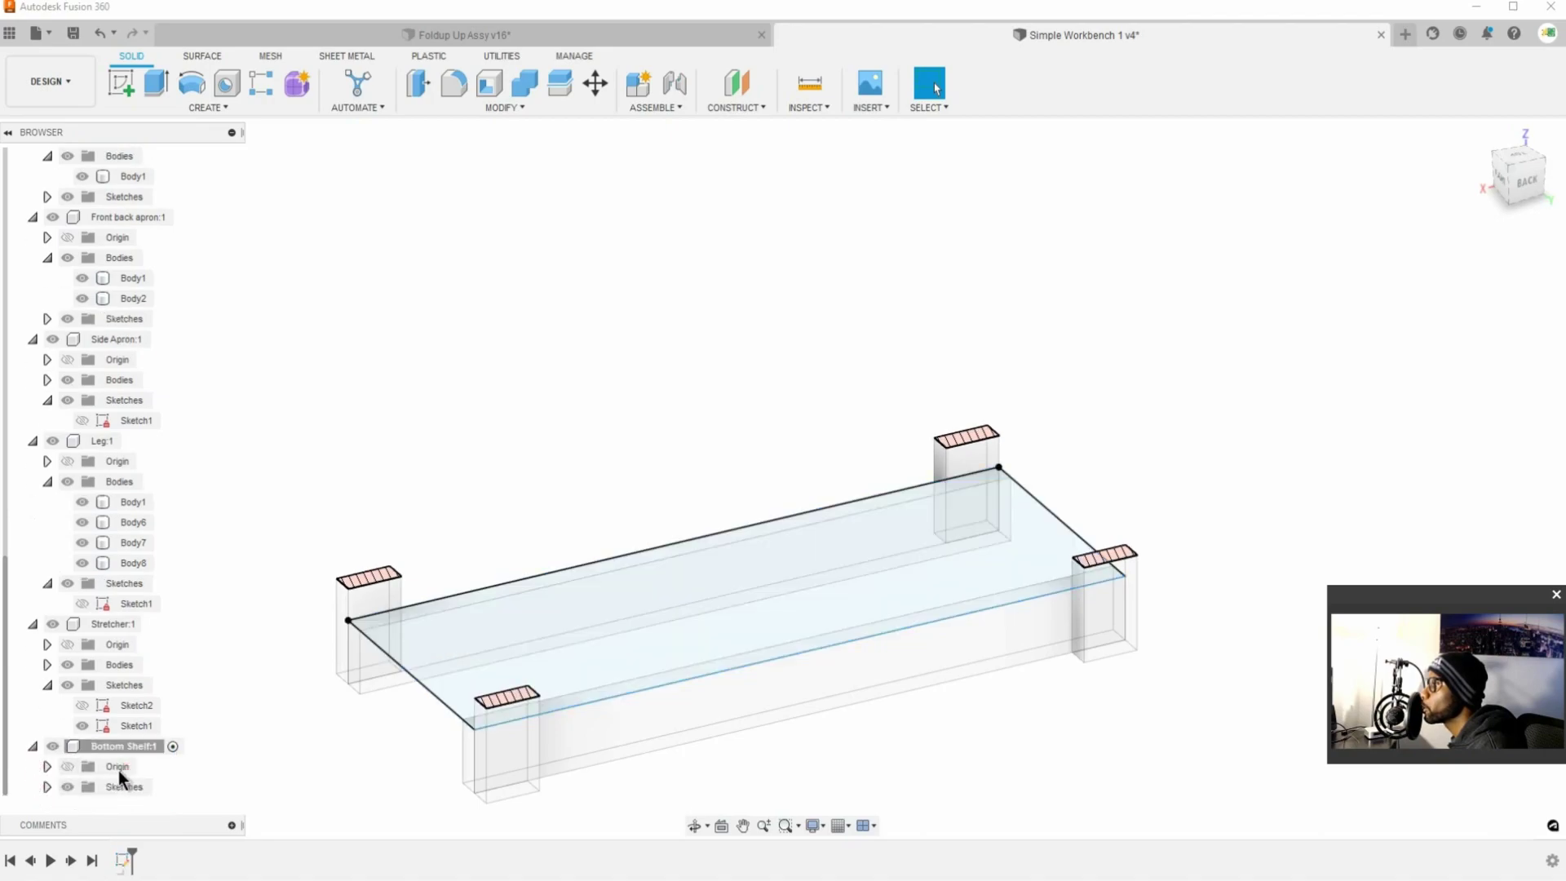
click(47, 787)
click(126, 785)
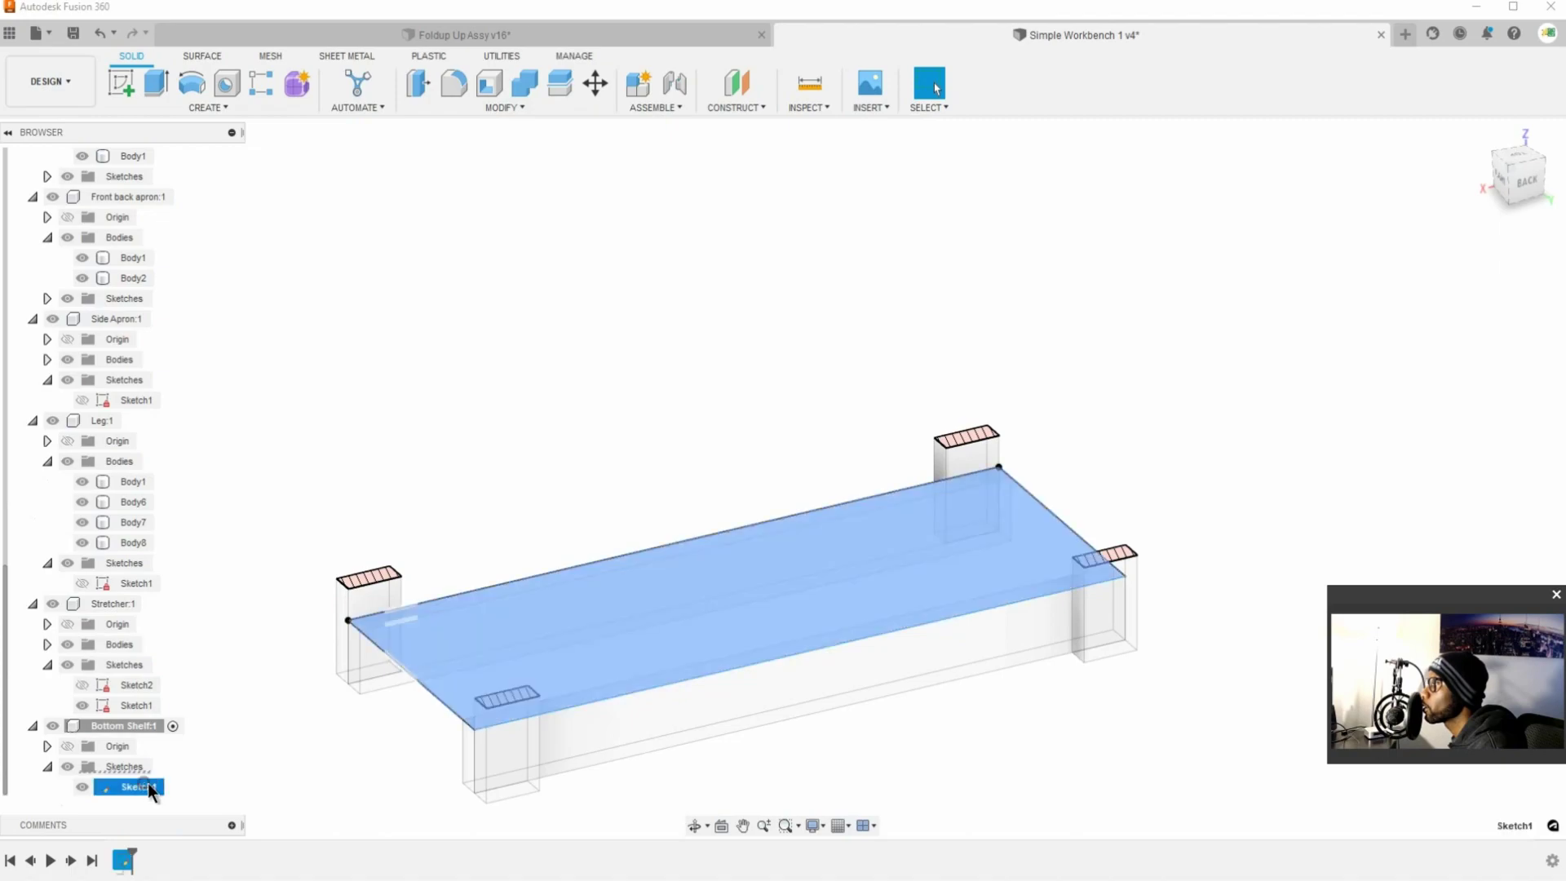
- Extrude both profiles of the shelf outline upward 0.7 in as a new body
click(156, 82)
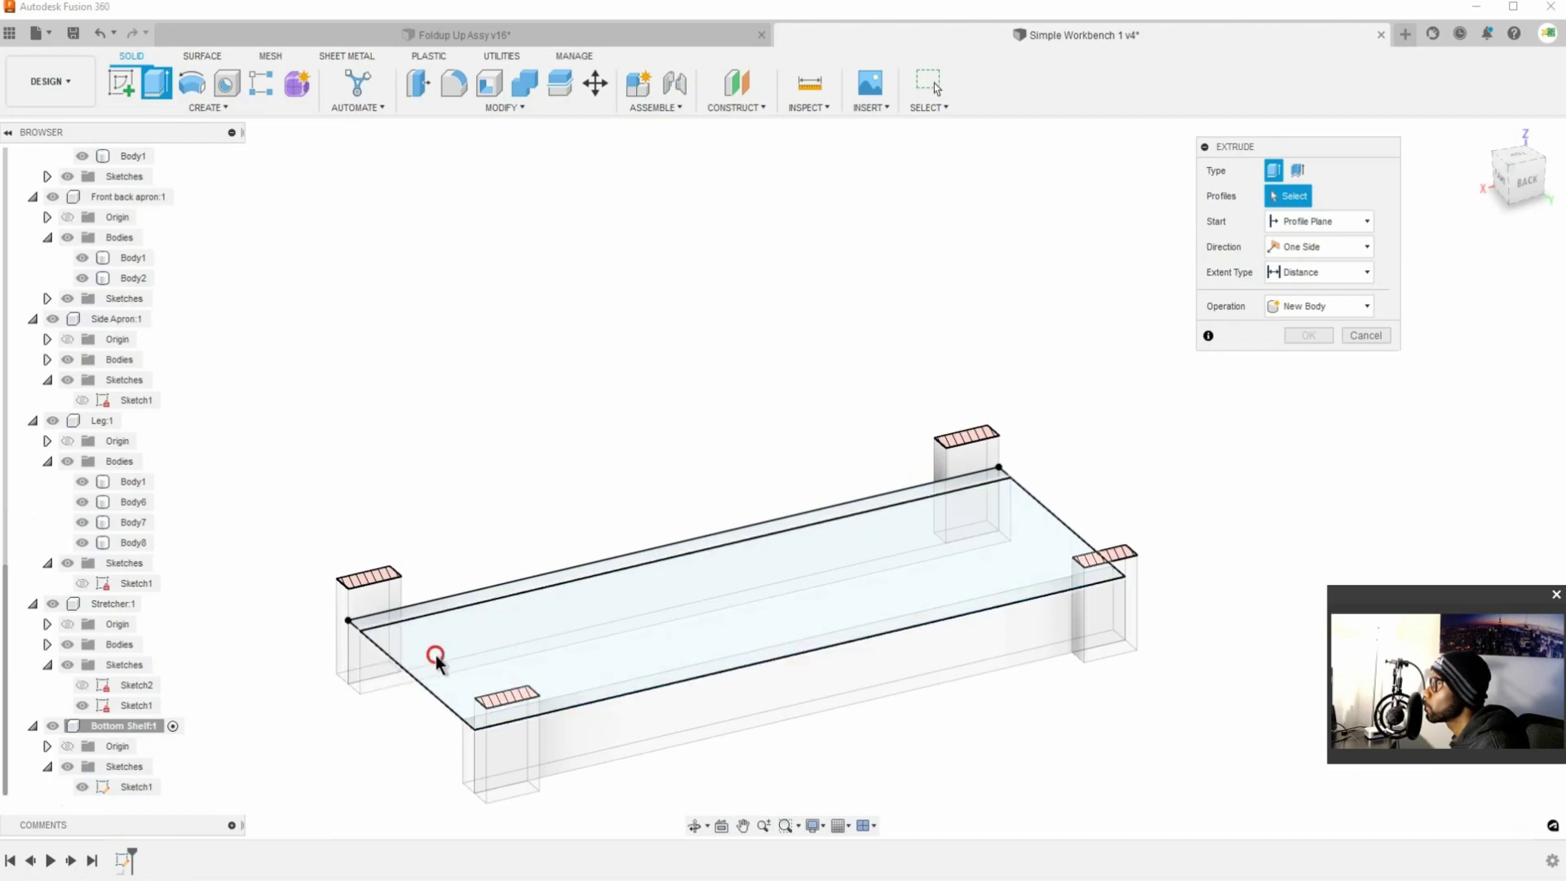
click(433, 650)
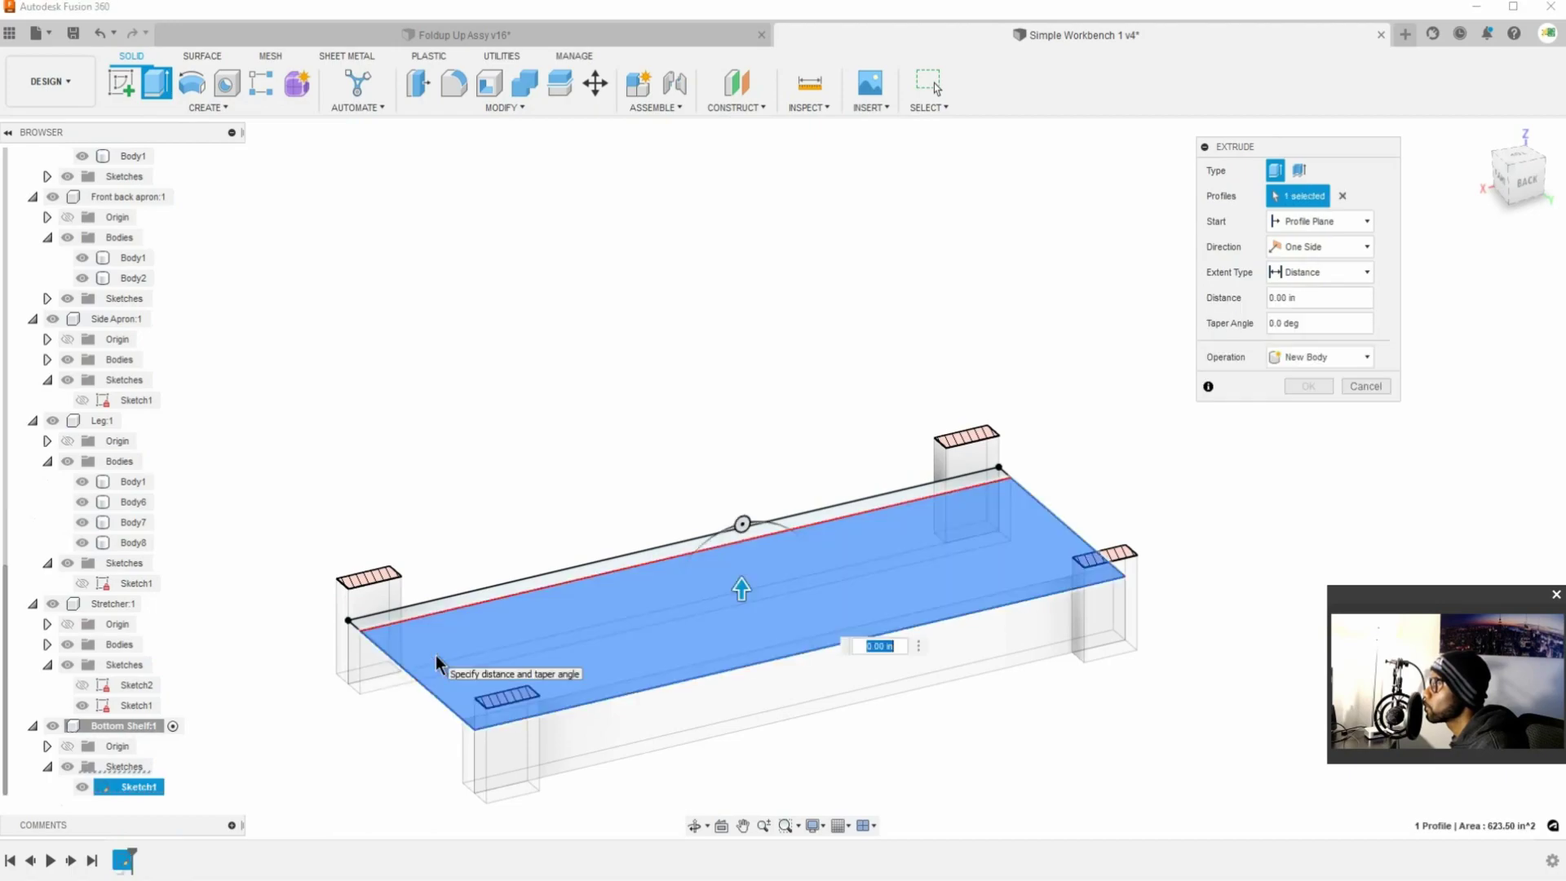
click(411, 613)
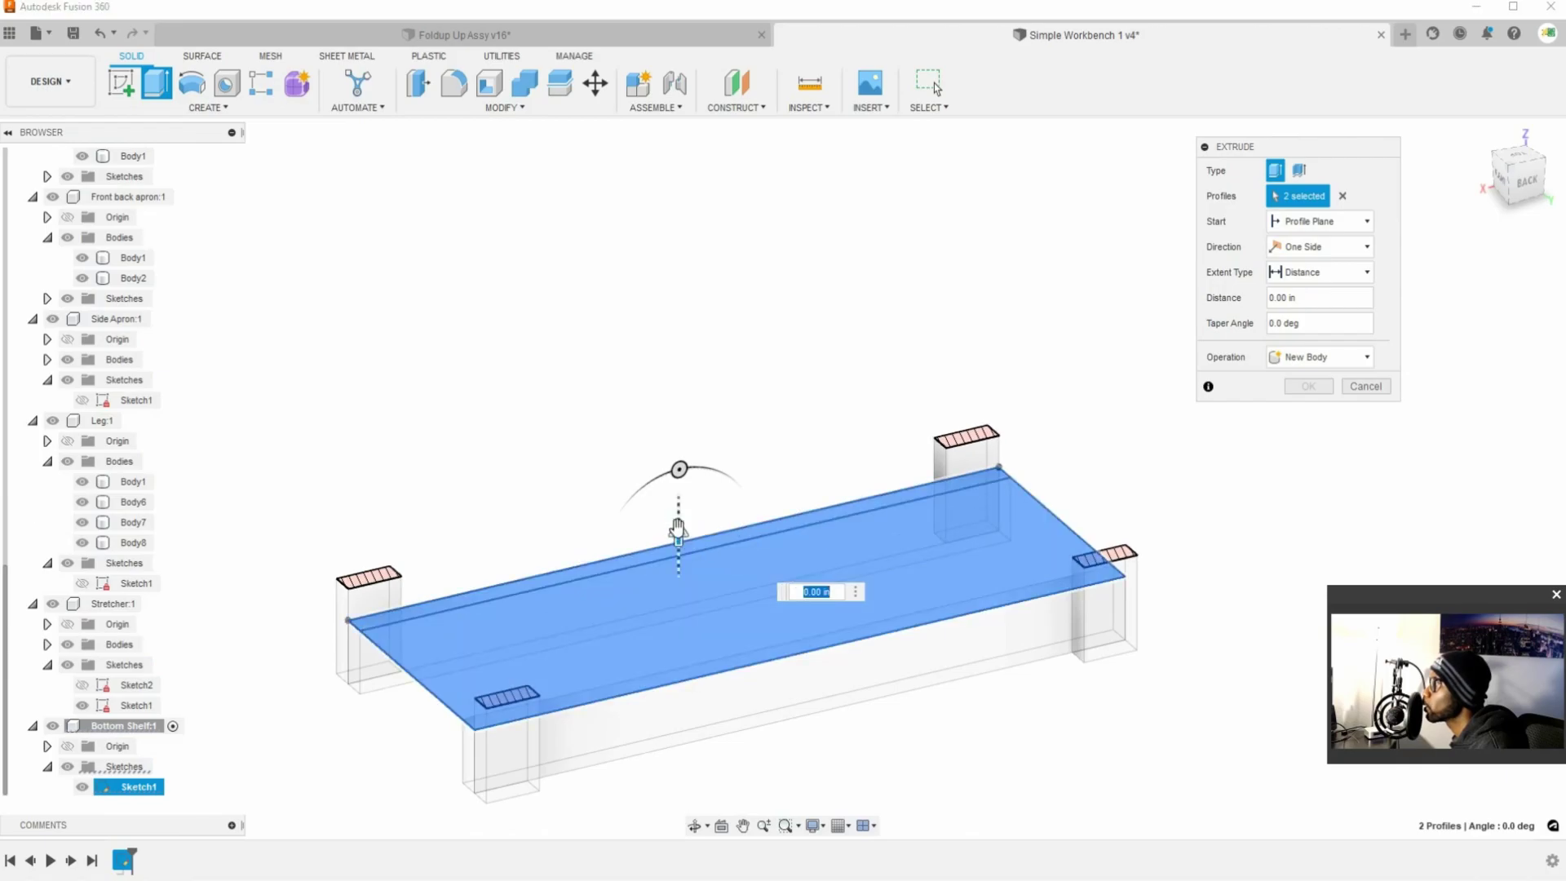
drag(678, 530, 678, 525)
click(807, 576)
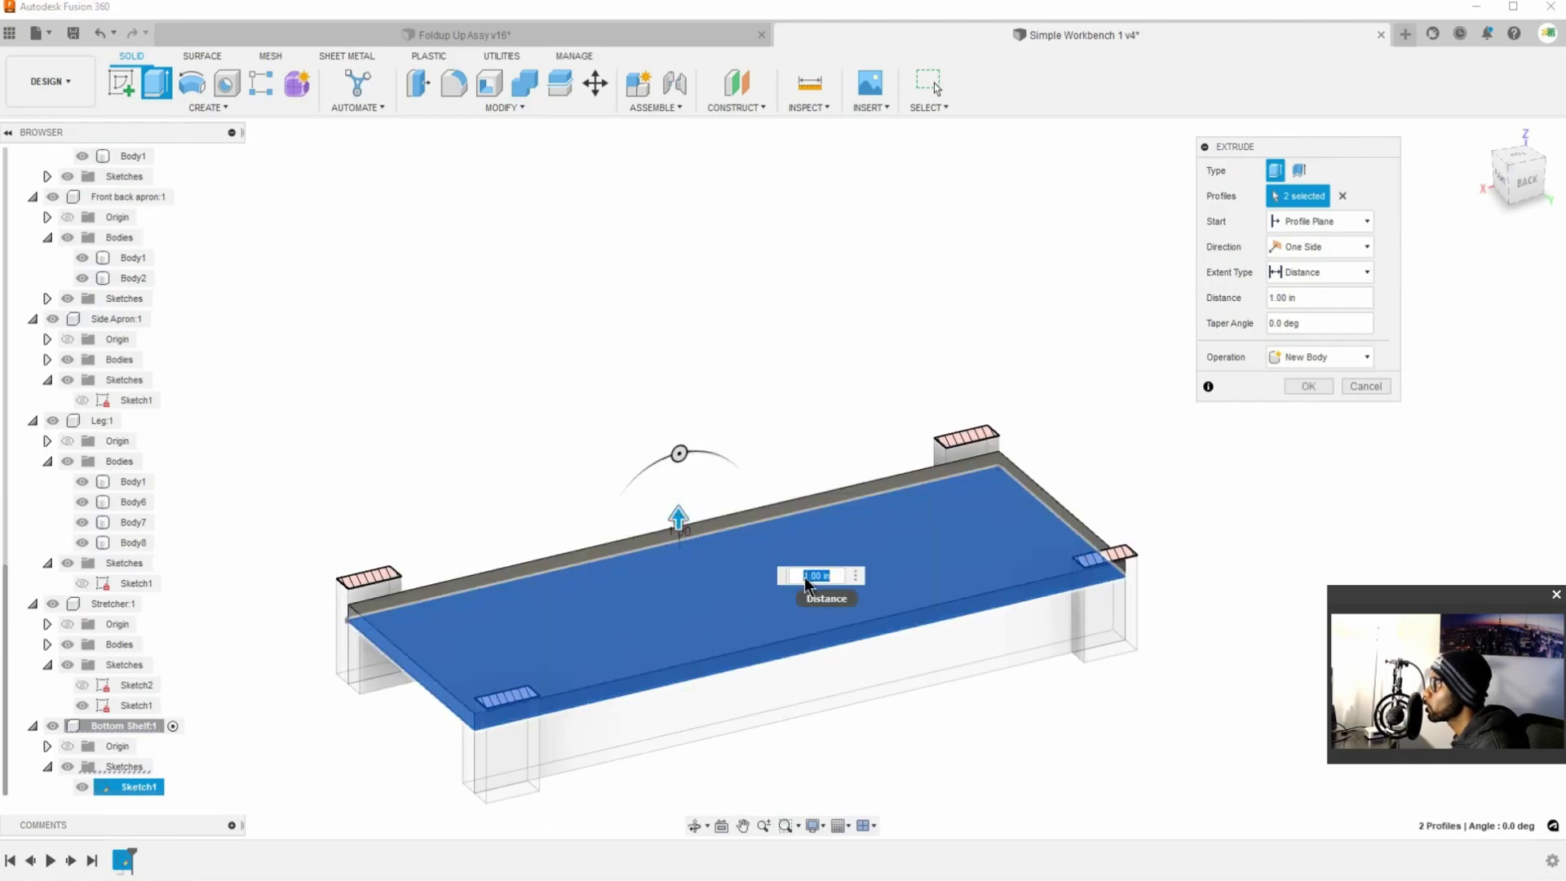
key(BackSpace)
text(.75)
key(Return)
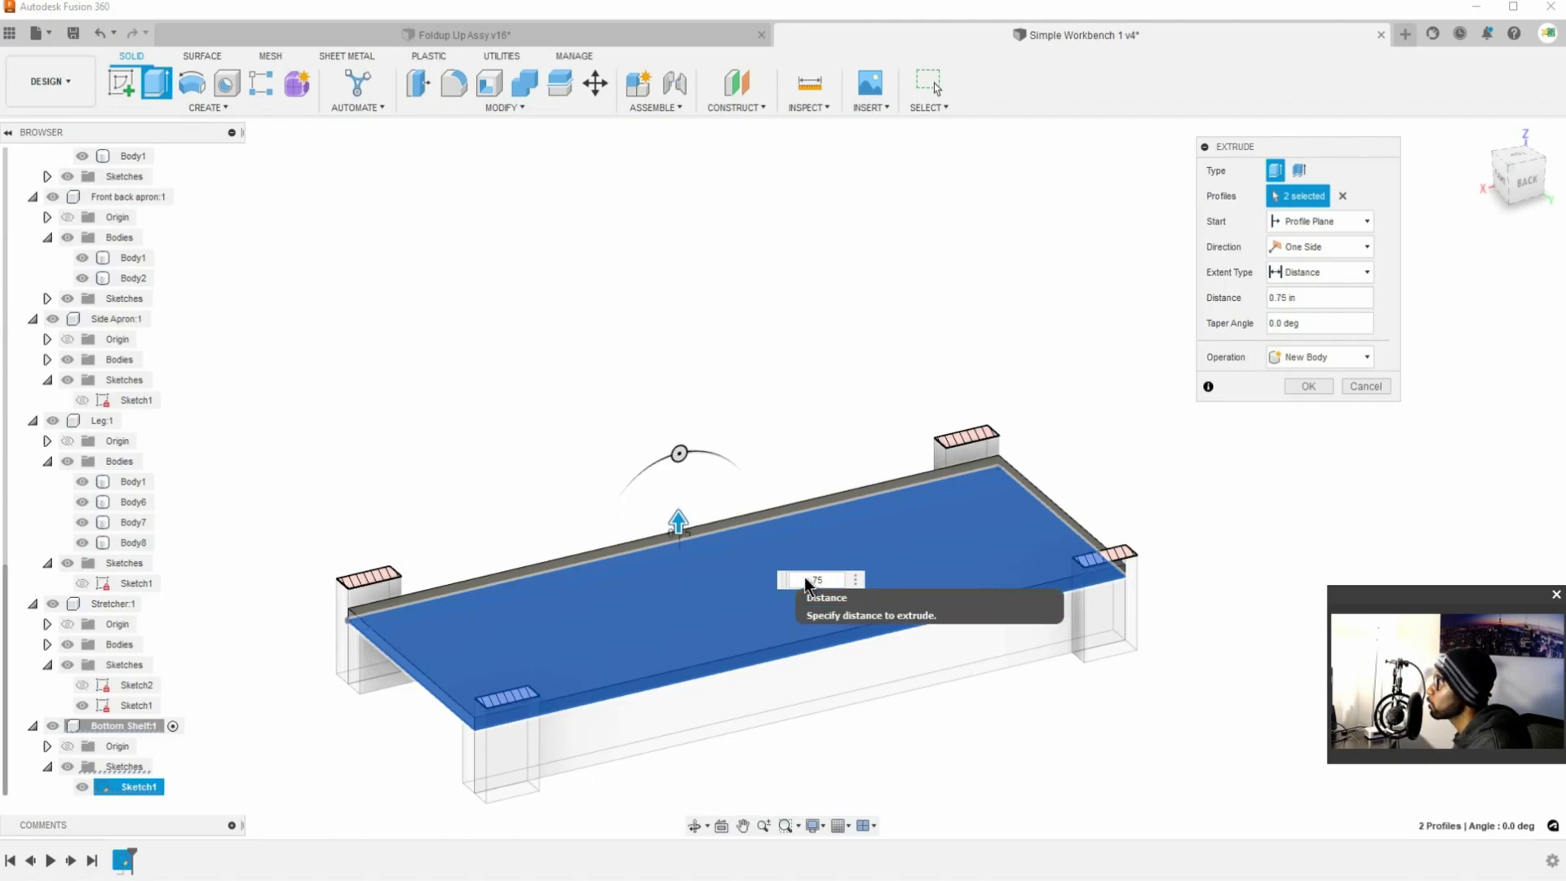
key(BackSpace)
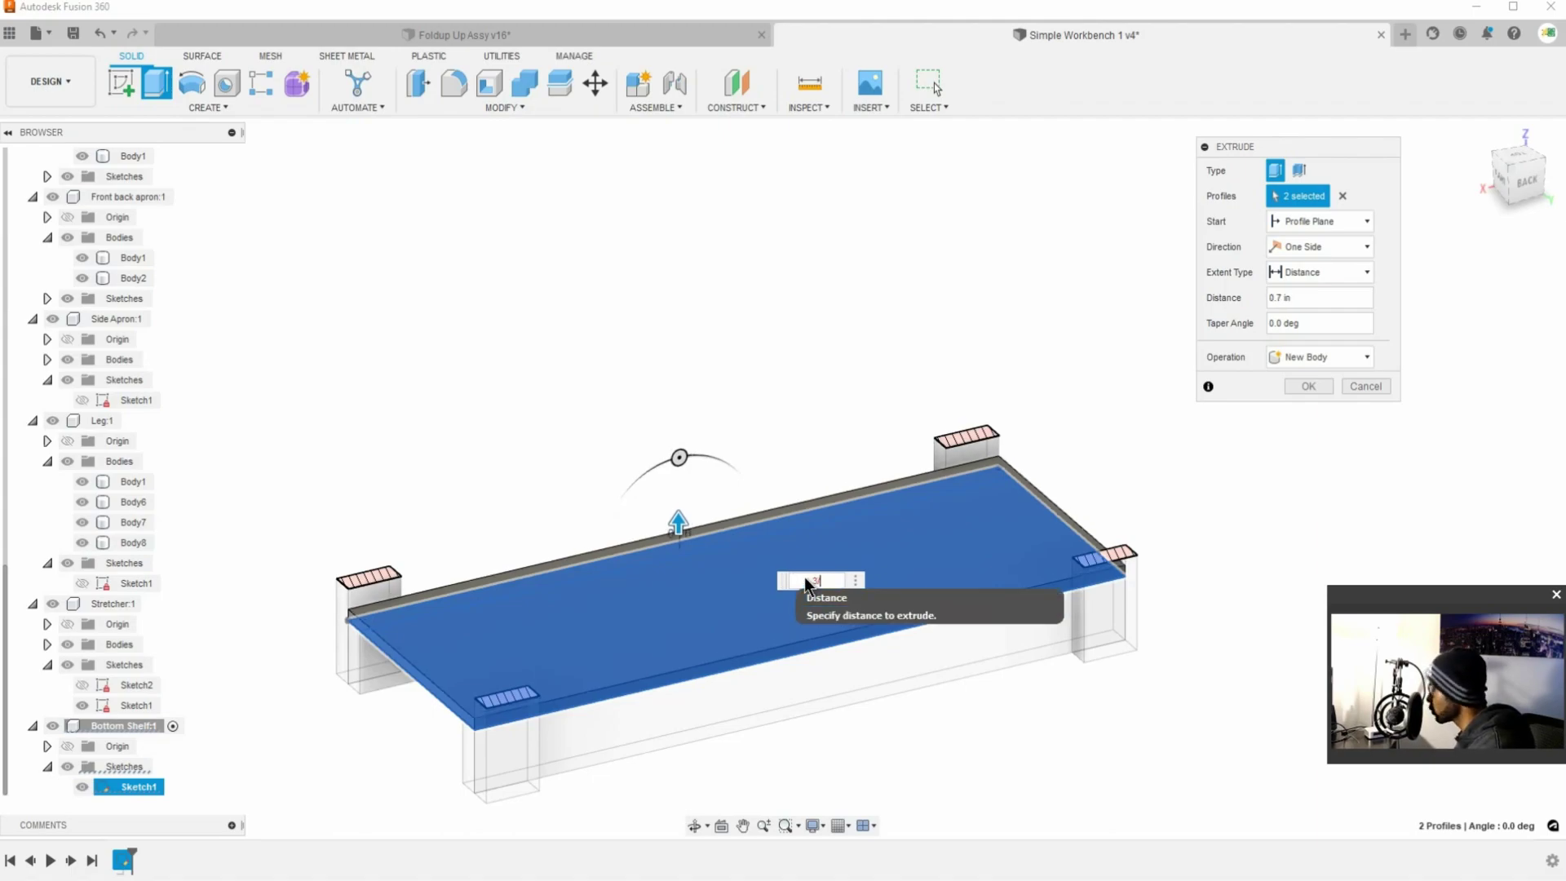
key(Return)
key(Return)
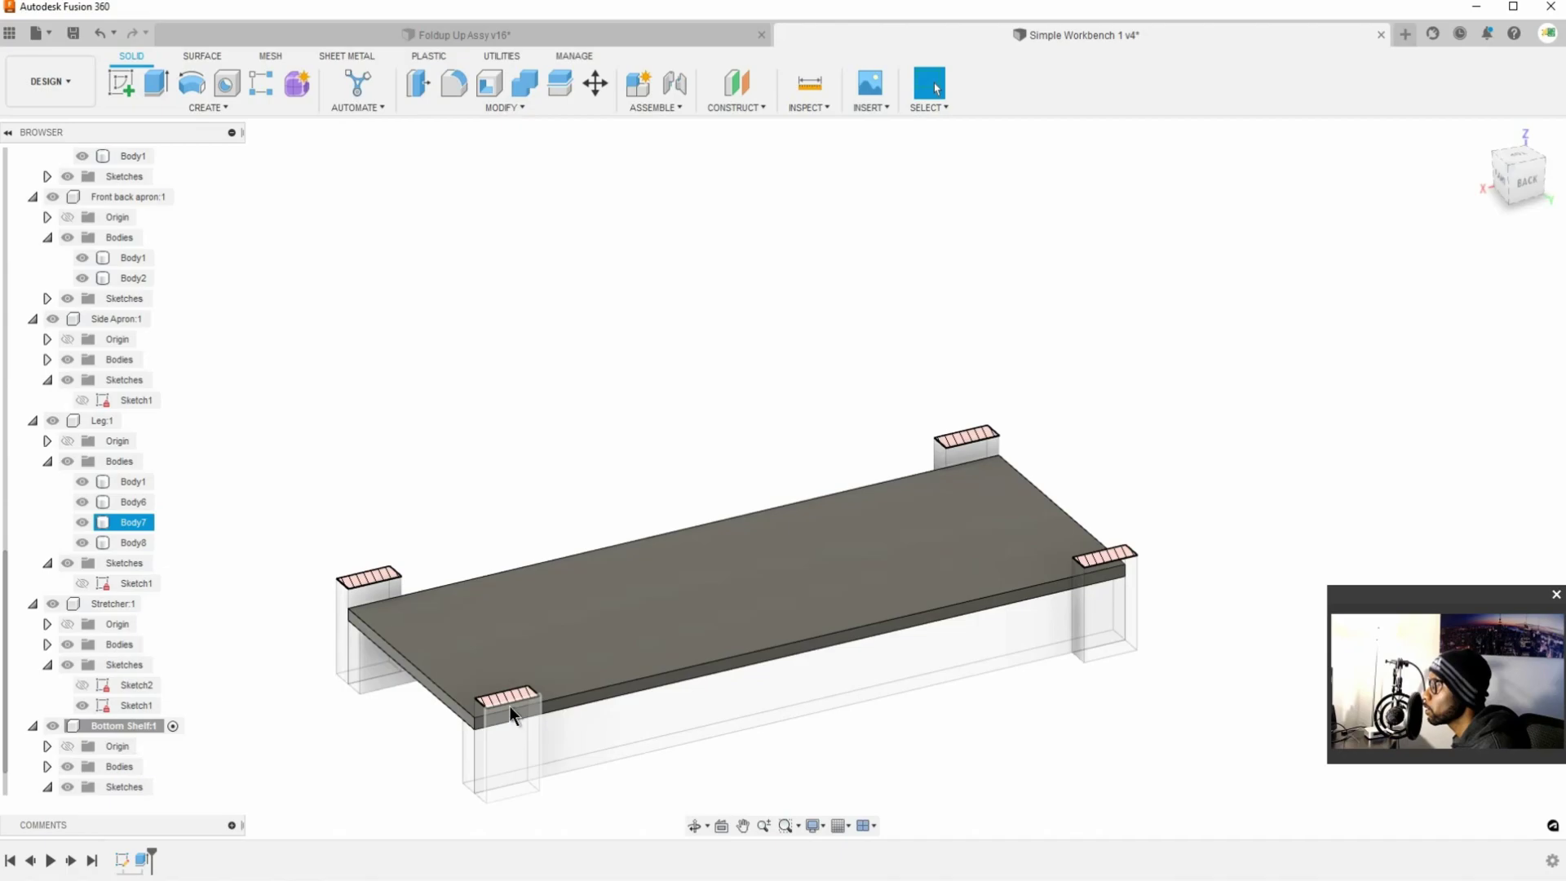
- Check how the shelf sits against the legs and hide the Section2 analysis
shift+middle_drag(511, 714, 740, 444)
scroll(761, 355, down, 2)
scroll(775, 406, up, 4)
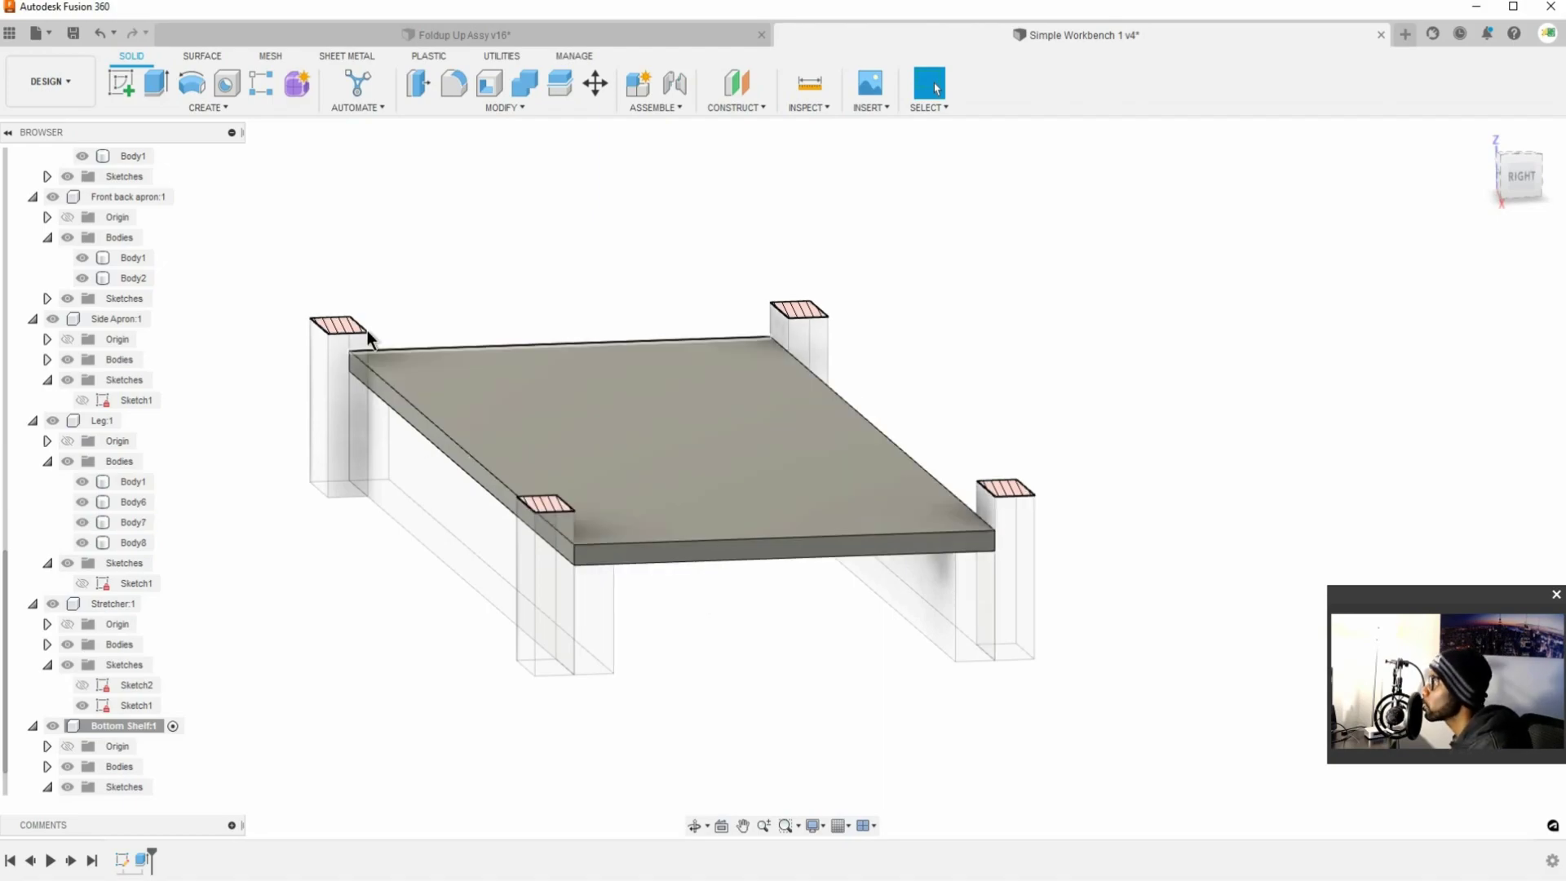
click(351, 352)
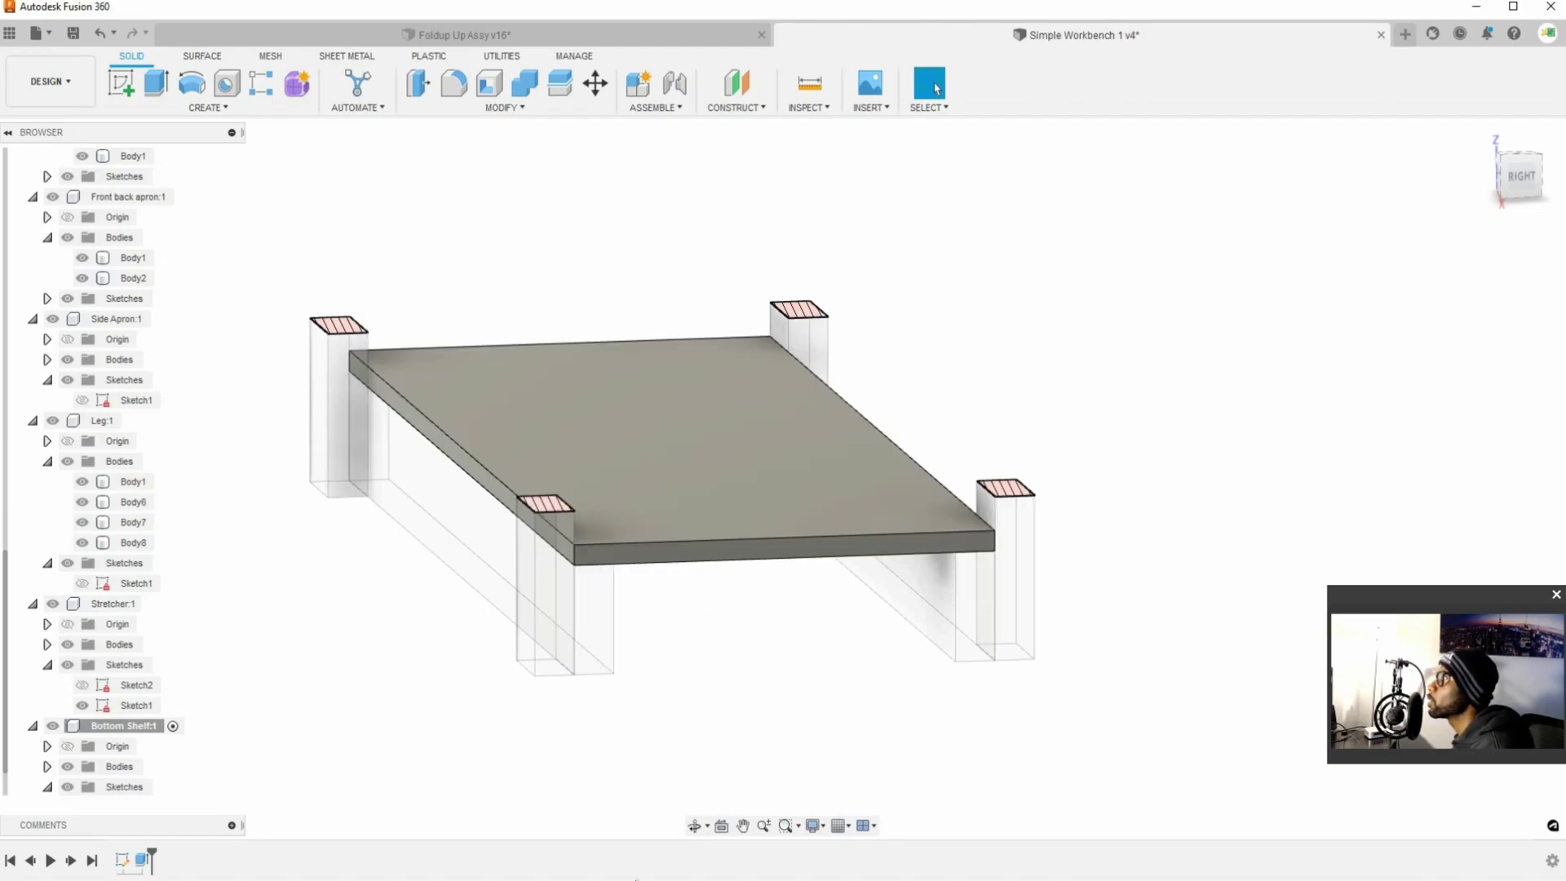
scroll(57, 245, up, 5)
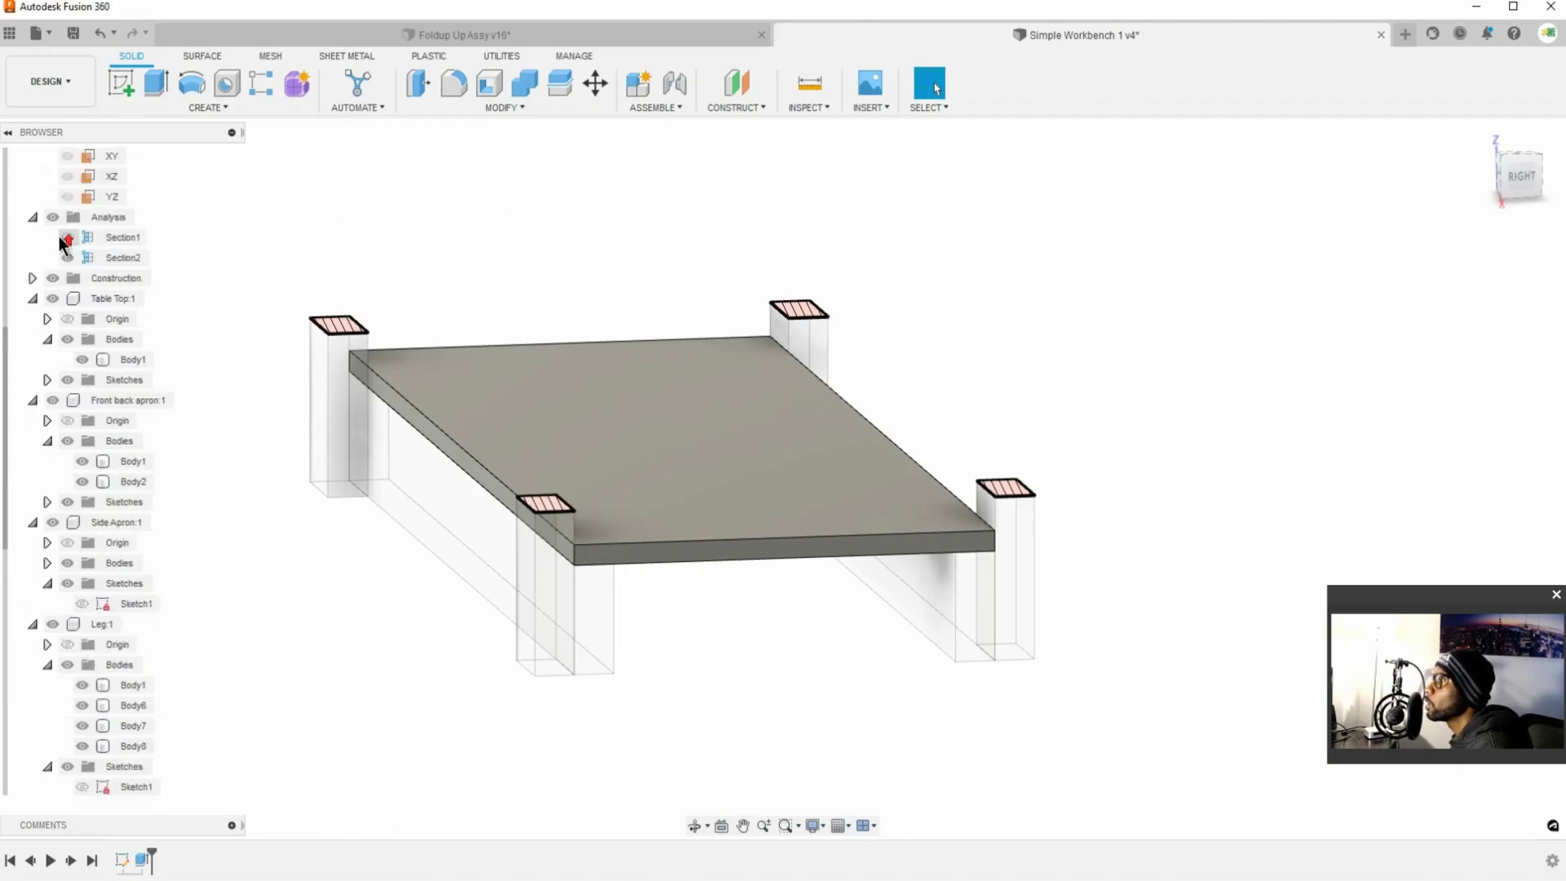
click(66, 339)
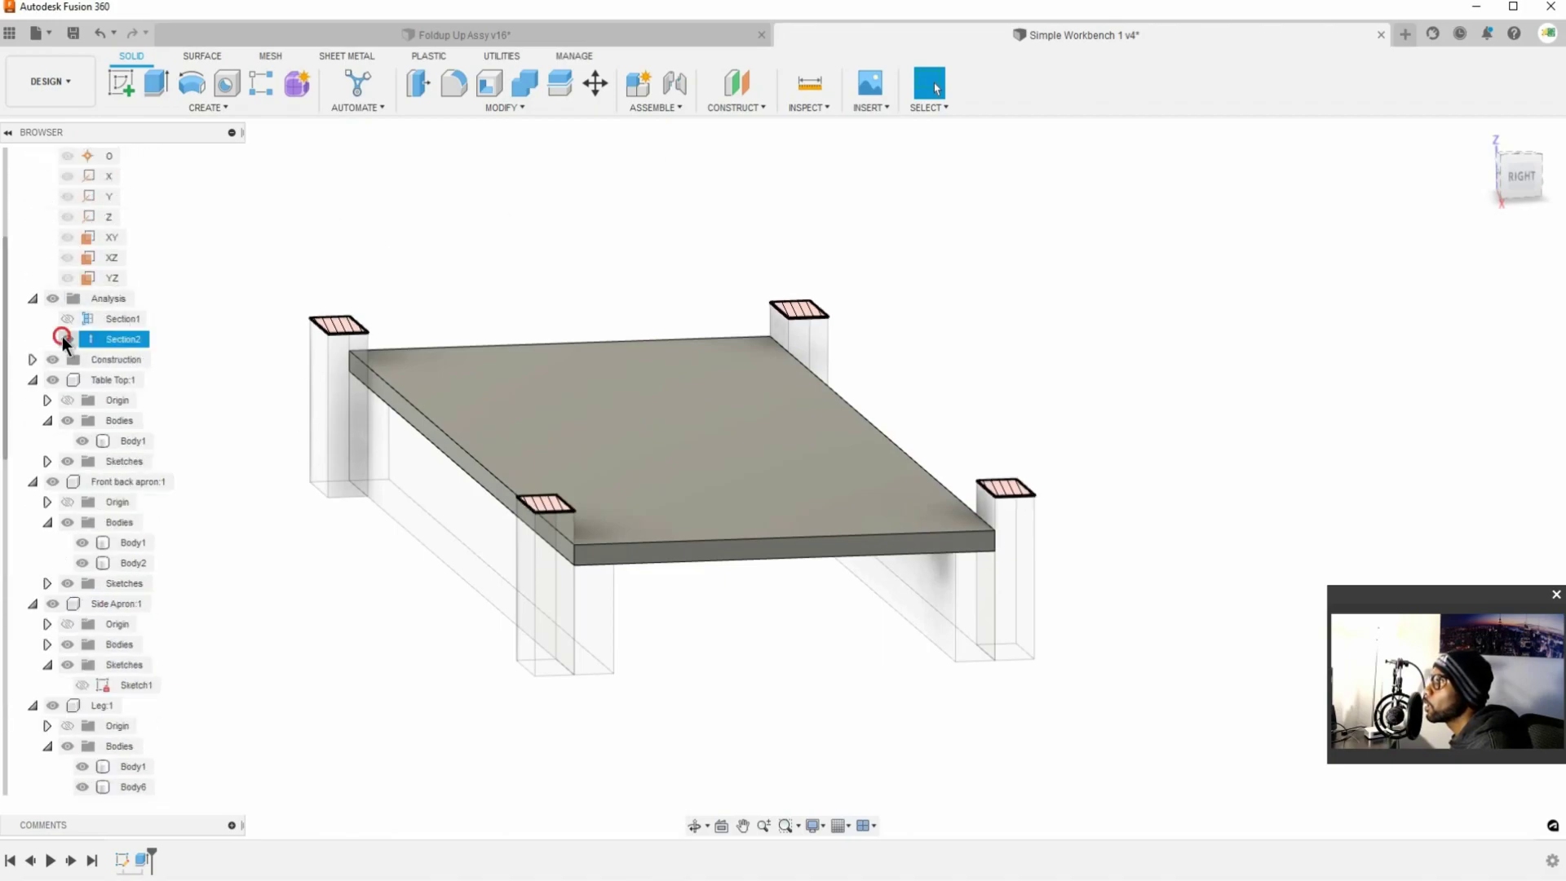
scroll(688, 330, down, 5)
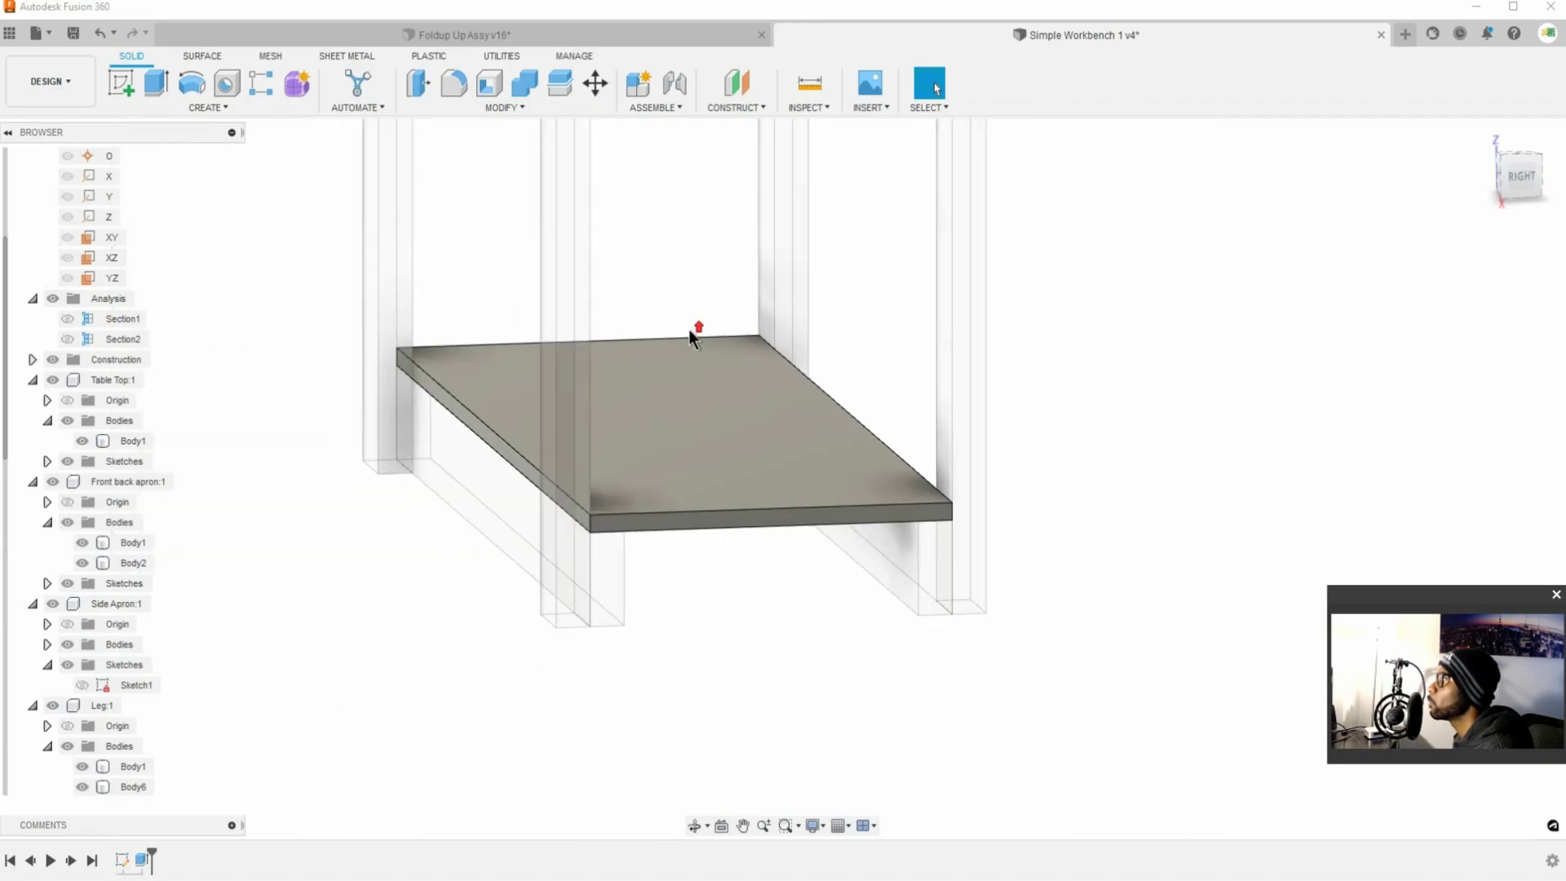
shift+middle_drag(718, 419, 713, 441)
middle_drag(687, 364, 656, 498)
middle_drag(684, 404, 744, 517)
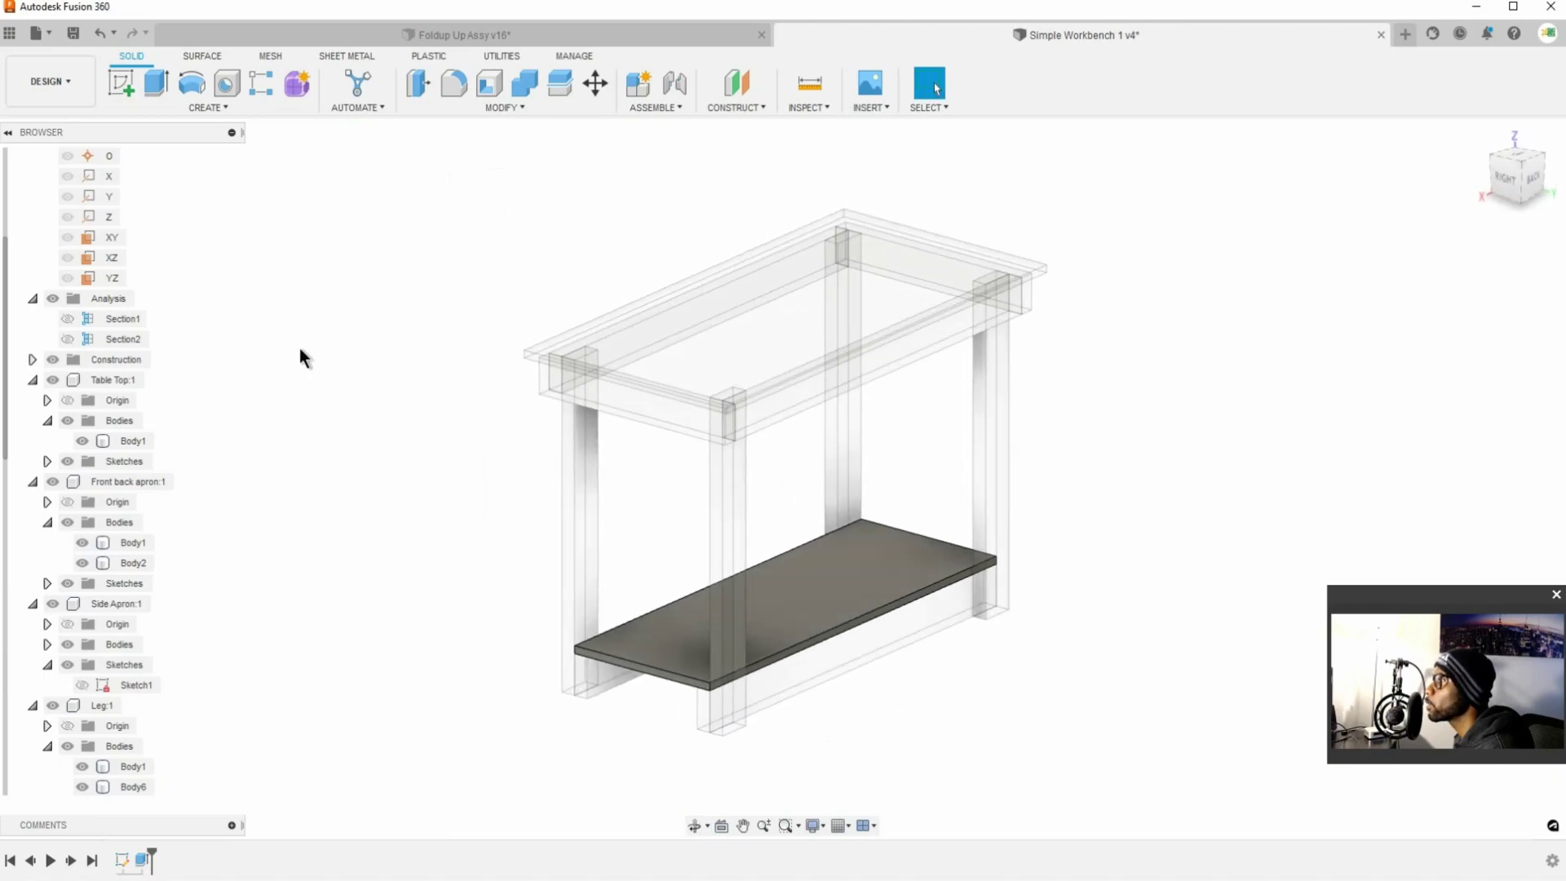
click(67, 338)
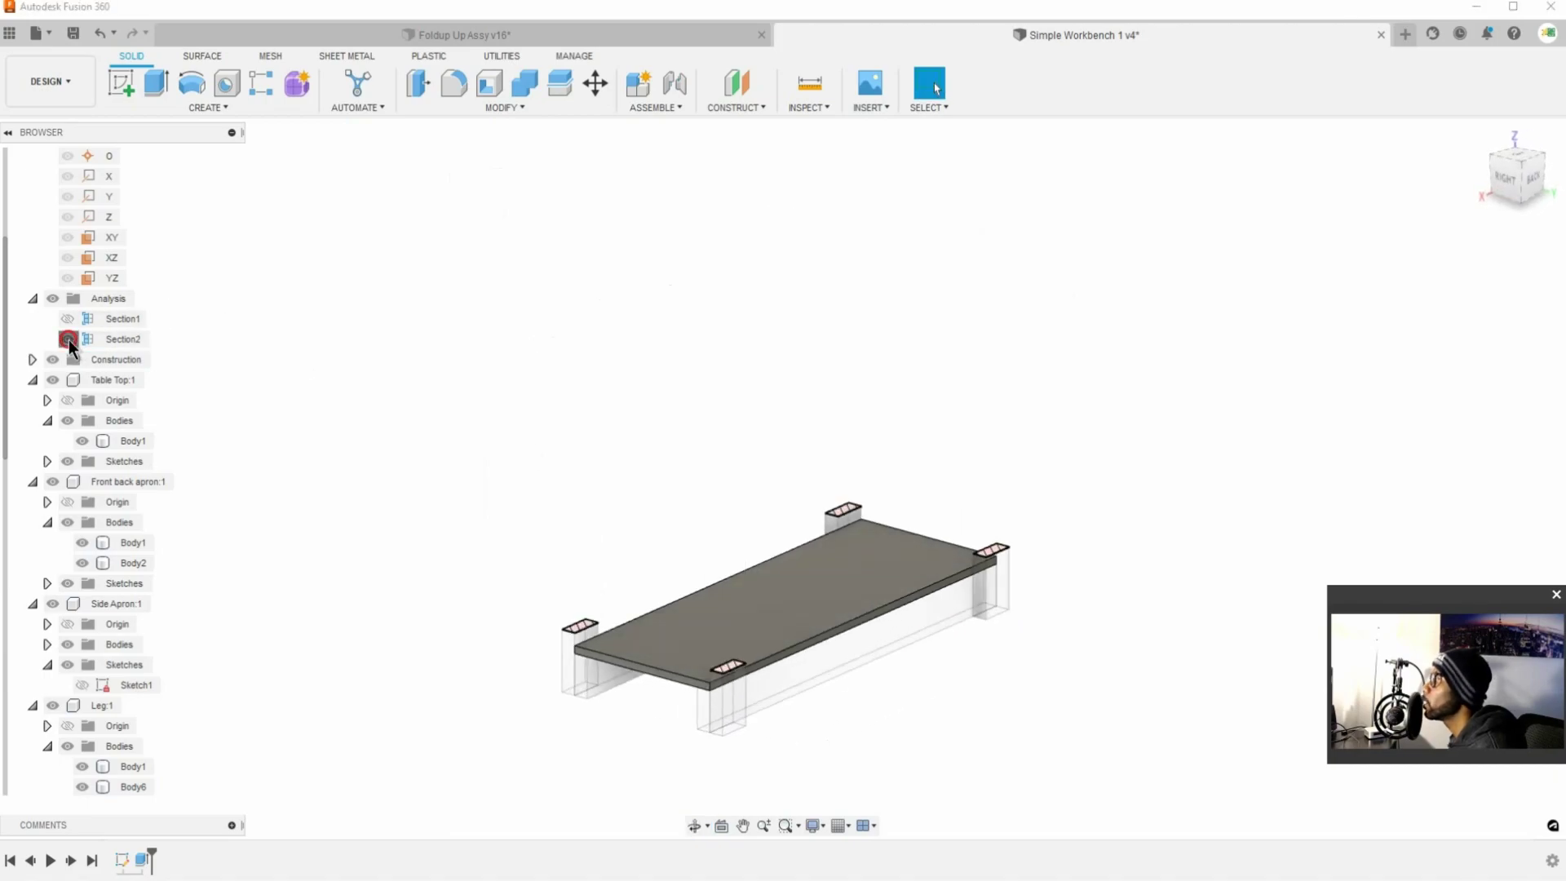
click(68, 339)
- Activate the top-level Simple Workbench 1 component and inspect the finished workbench from underneath
shift+middle_drag(454, 353, 479, 377)
scroll(51, 284, up, 2)
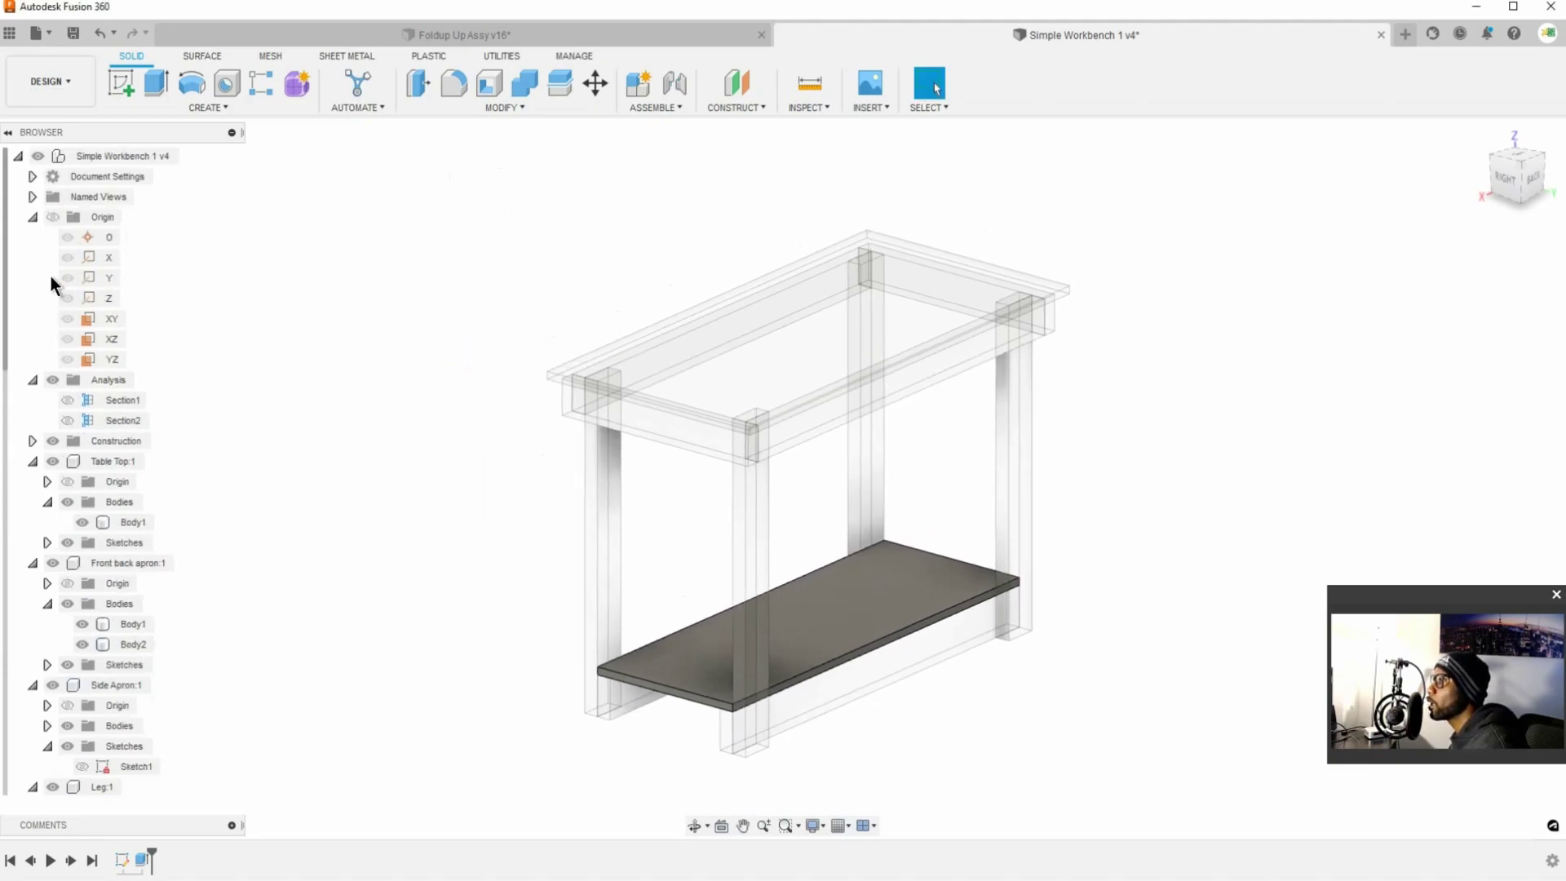
click(200, 156)
click(488, 505)
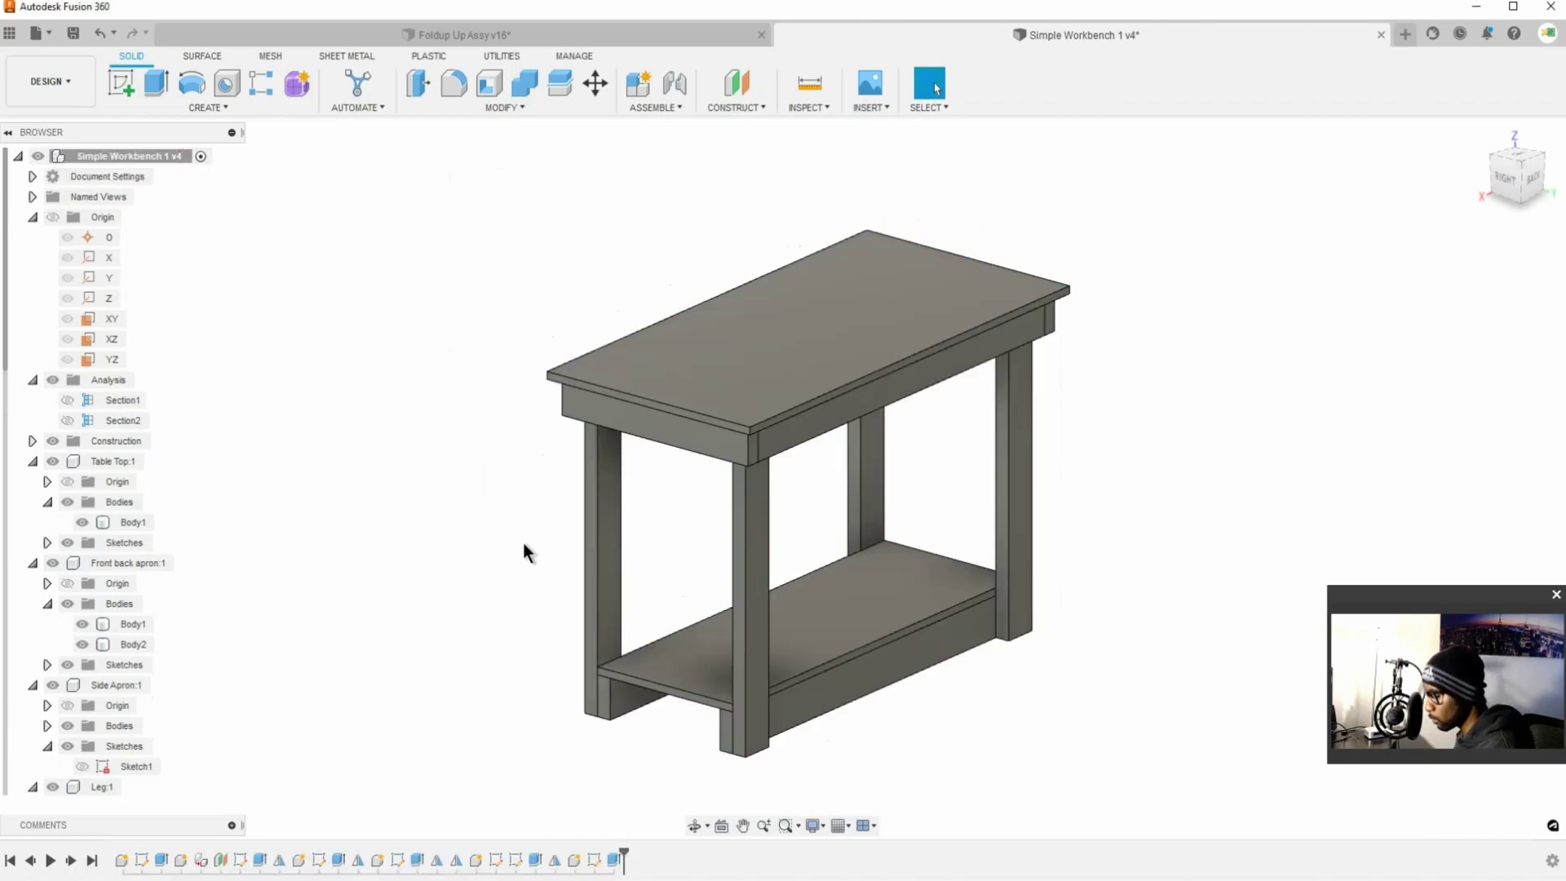
shift+middle_drag(542, 545, 828, 406)
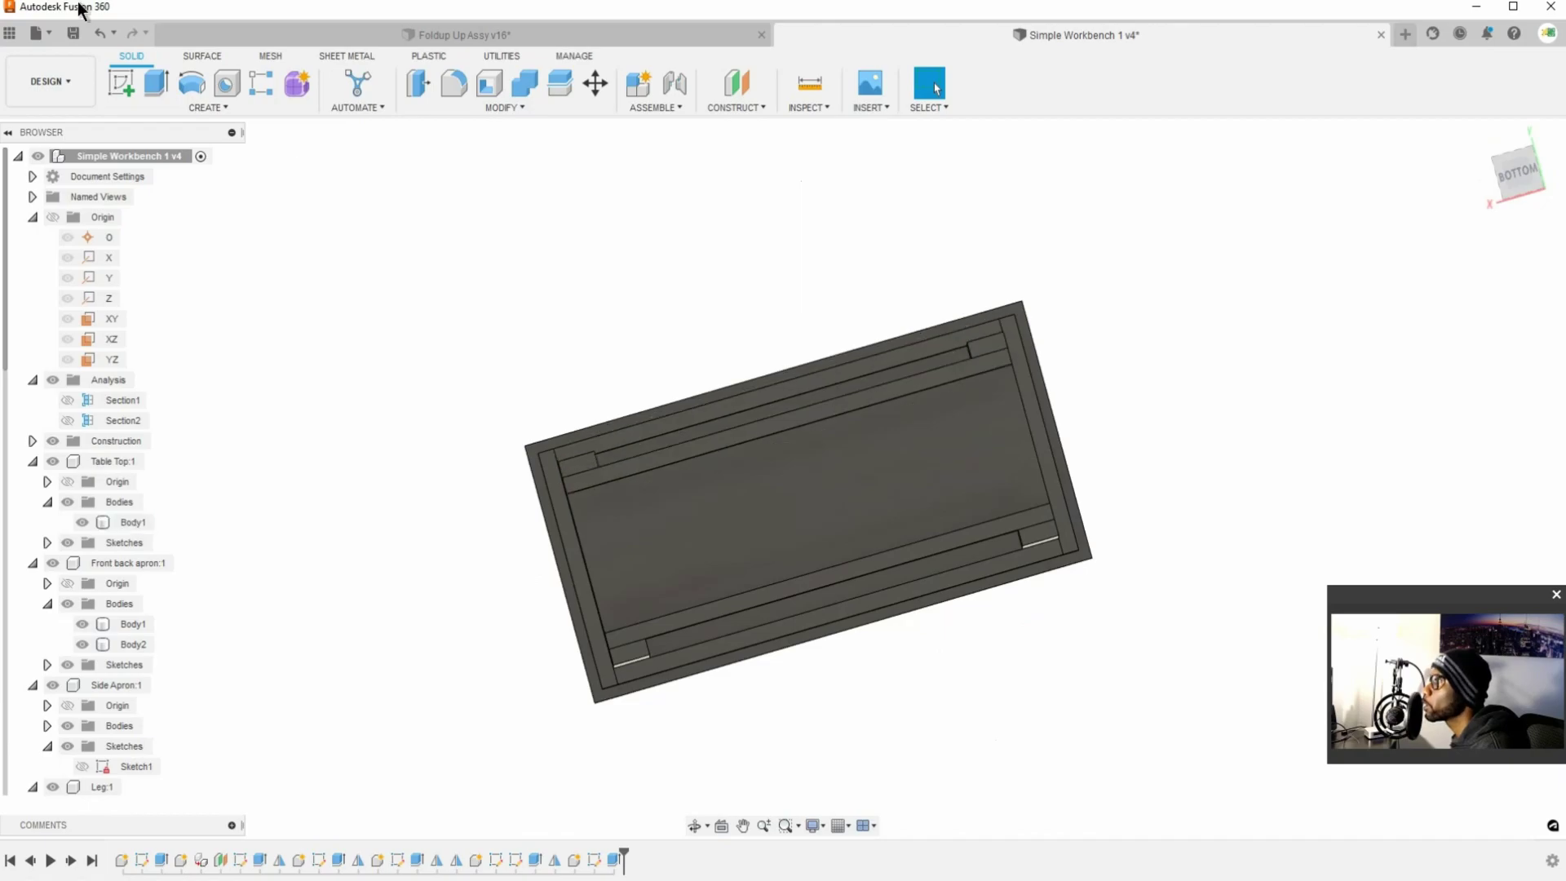
- Show the Admin Project files and save the workbench design as a new version
click(9, 32)
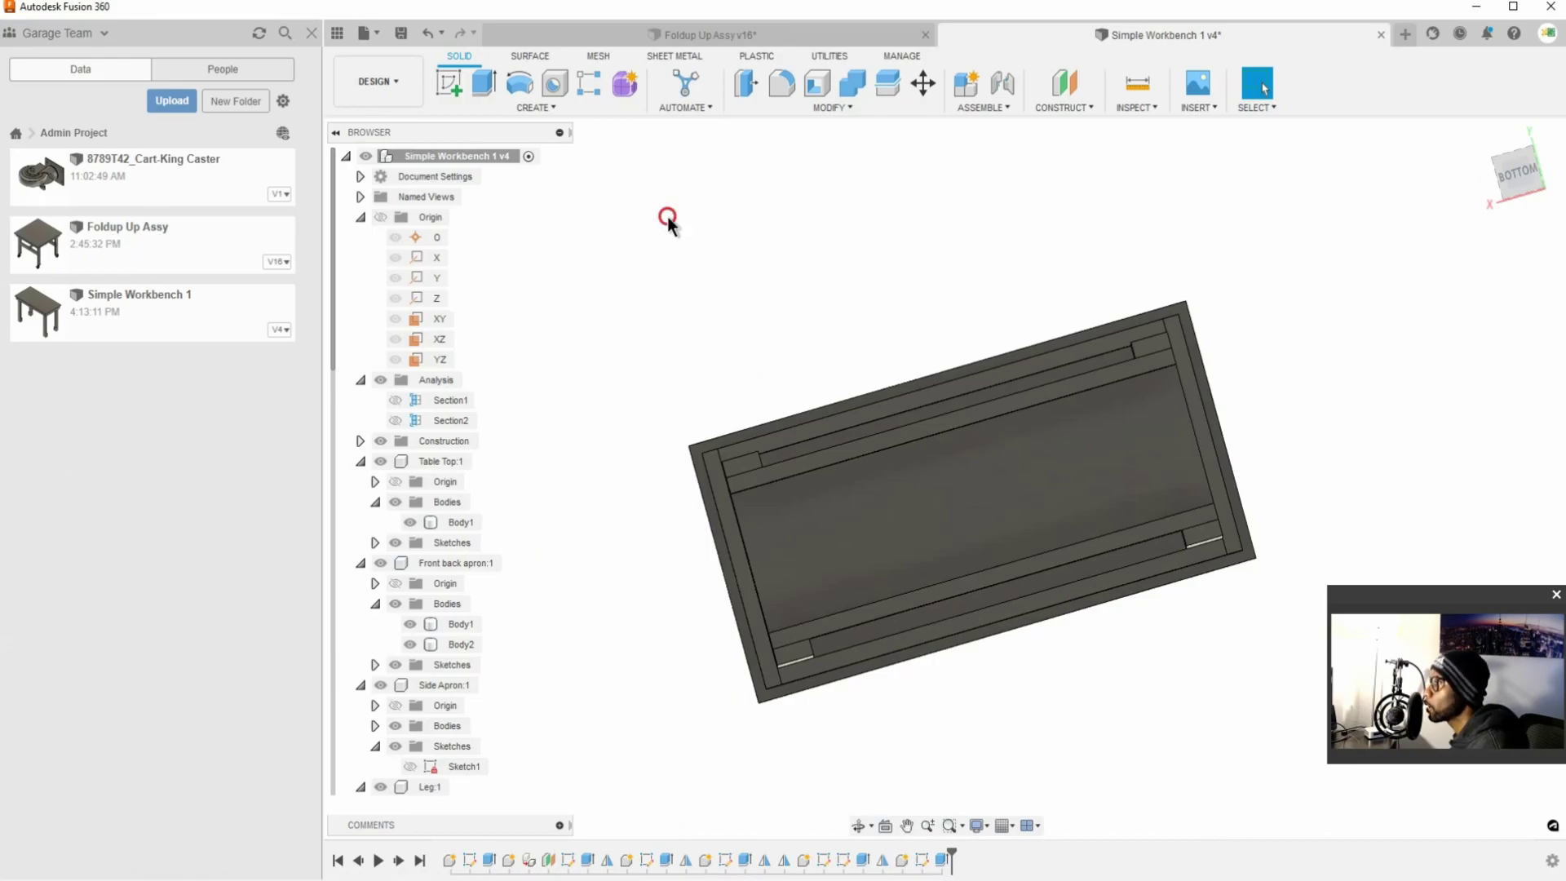
key(ctrl+s)
click(781, 489)
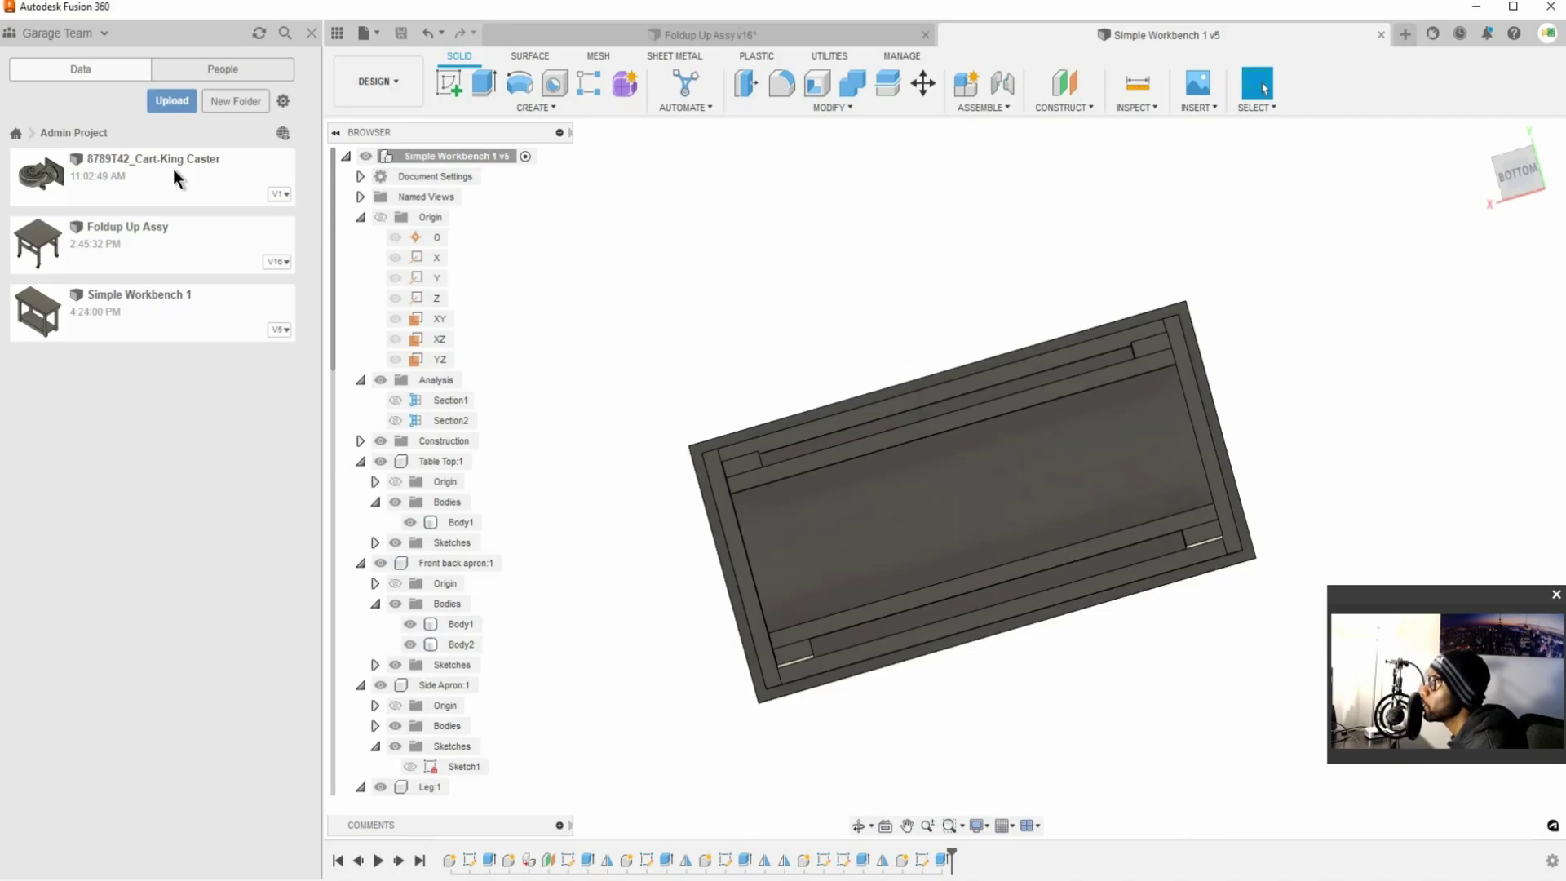
- Insert the 8789T42_Cart-King Caster design into the workbench assembly and raise it above the table top
mouse_move(997, 300)
middle_down()
mouse_move(983, 280)
mouse_move(1024, 269)
mouse_move(999, 281)
middle_up()
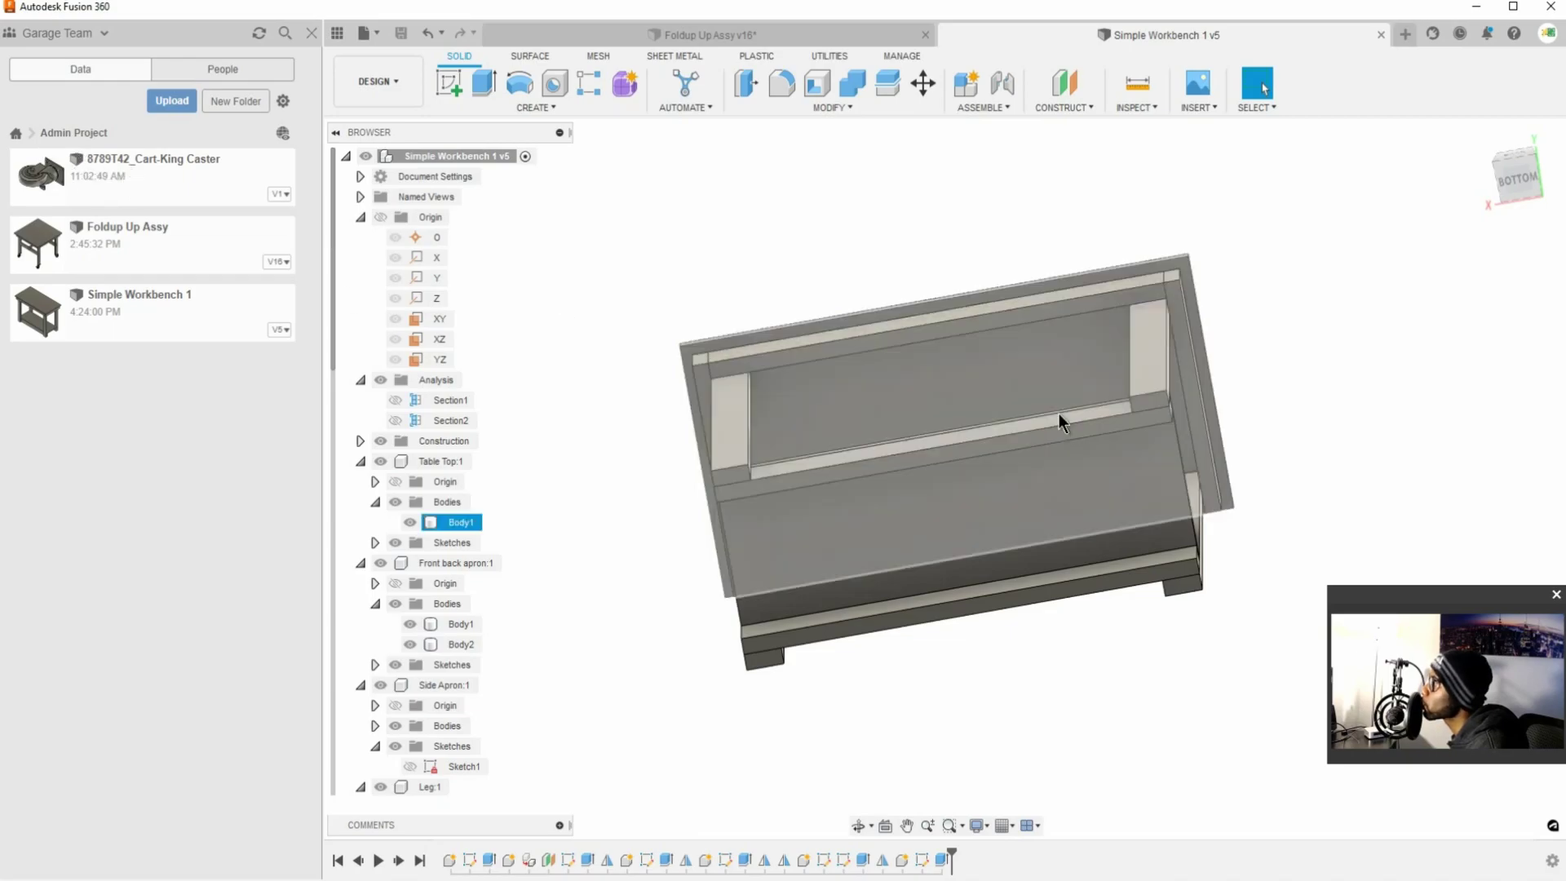
drag(167, 183, 646, 221)
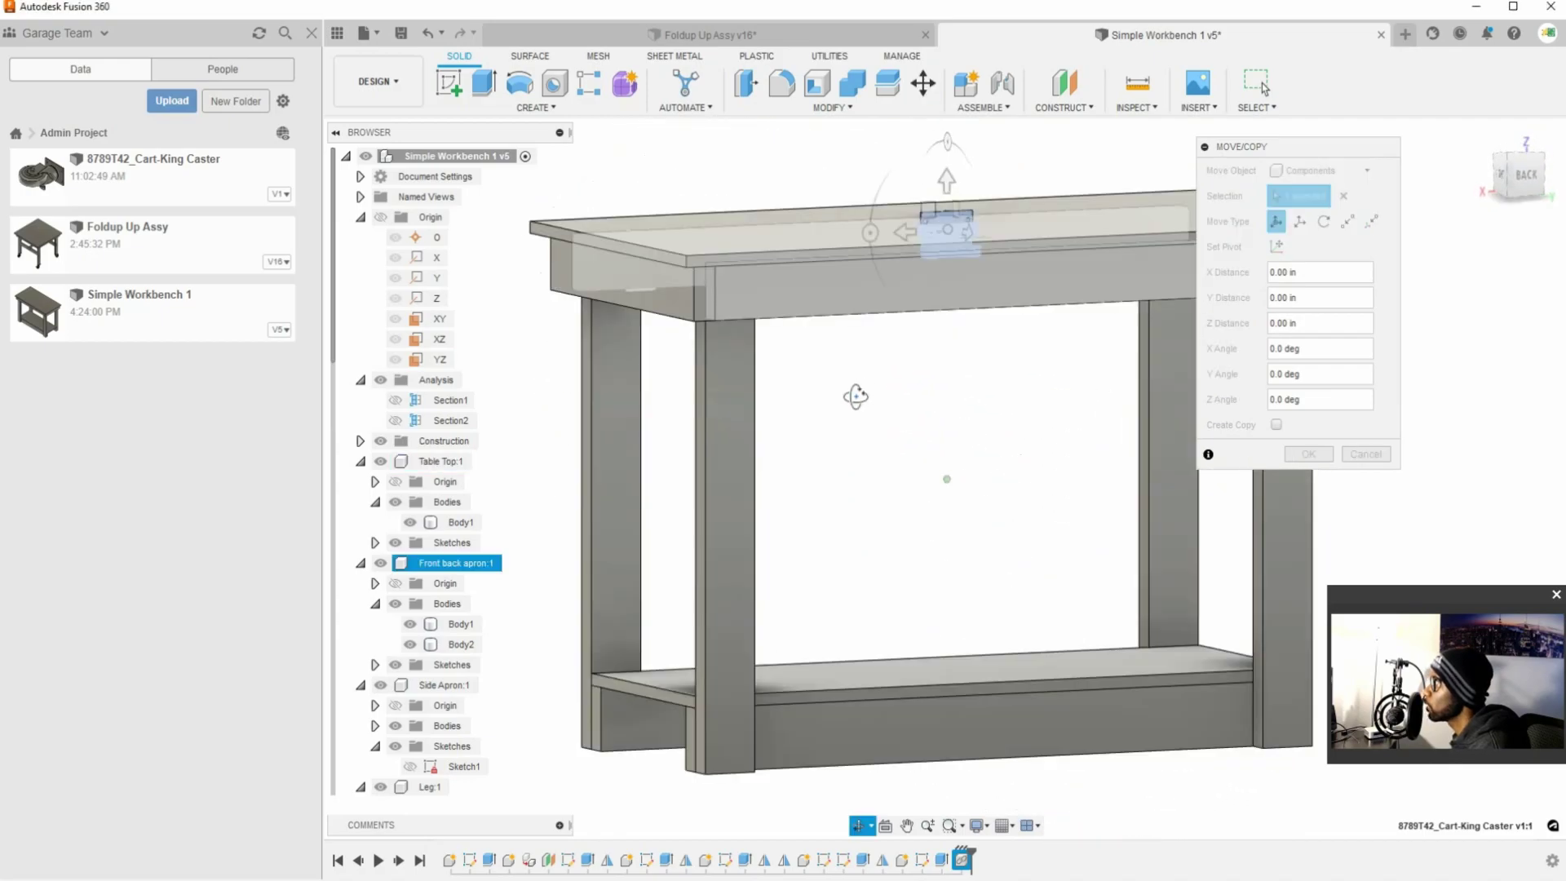
drag(941, 201, 948, 133)
scroll(938, 164, down, 2)
scroll(1011, 244, up, 2)
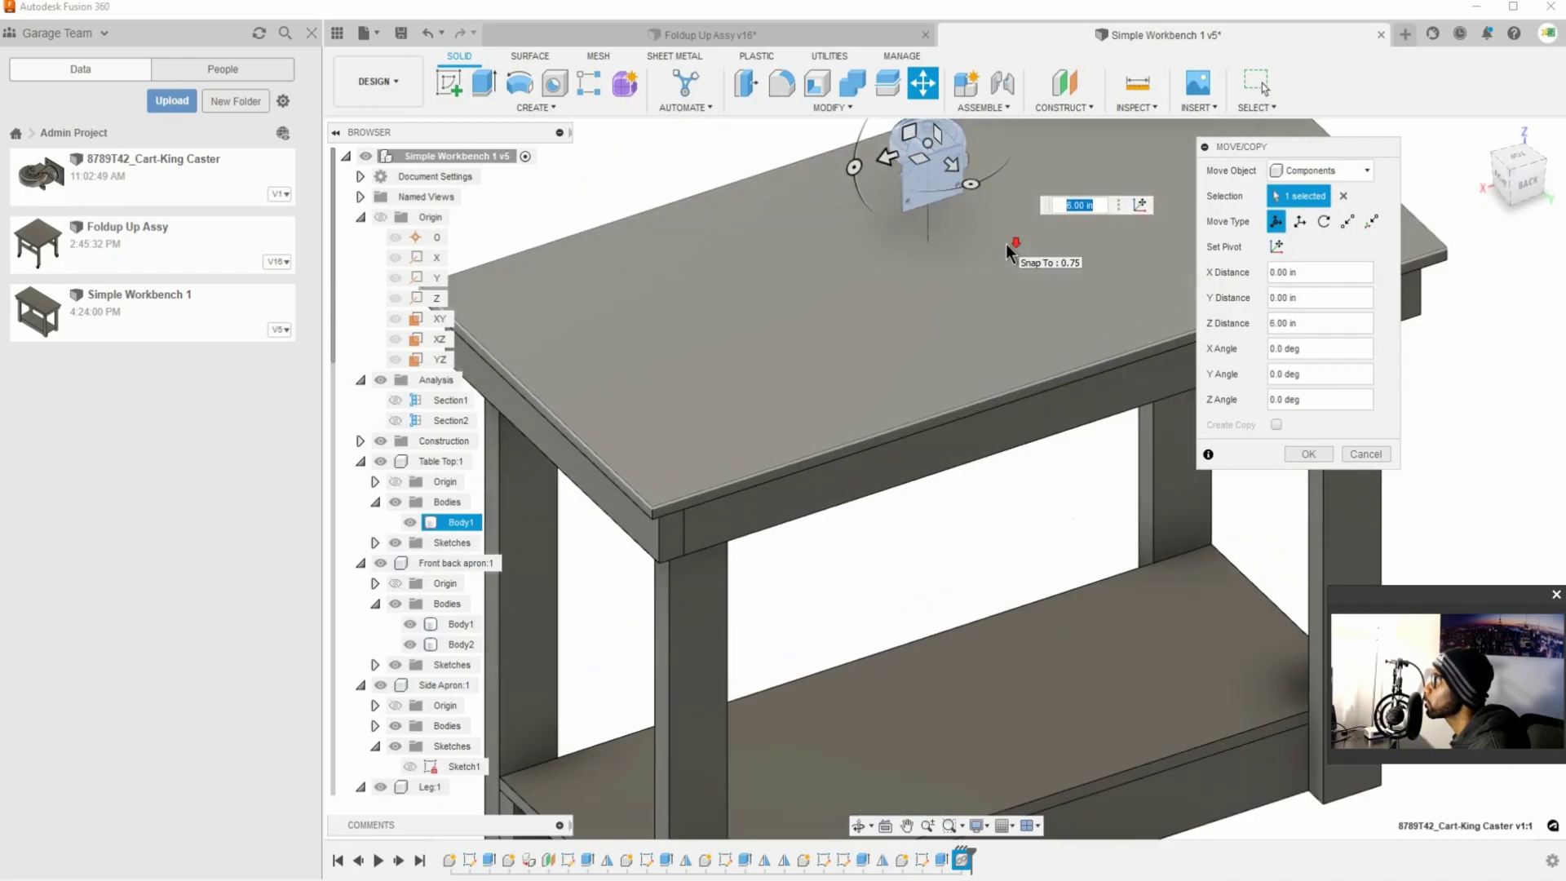
- Rotate the caster about the X axis until its mounting plate lies level above the wheel and accept the placement
scroll(1011, 236, down, 4)
middle_drag(1009, 184, 987, 335)
drag(987, 332, 950, 167)
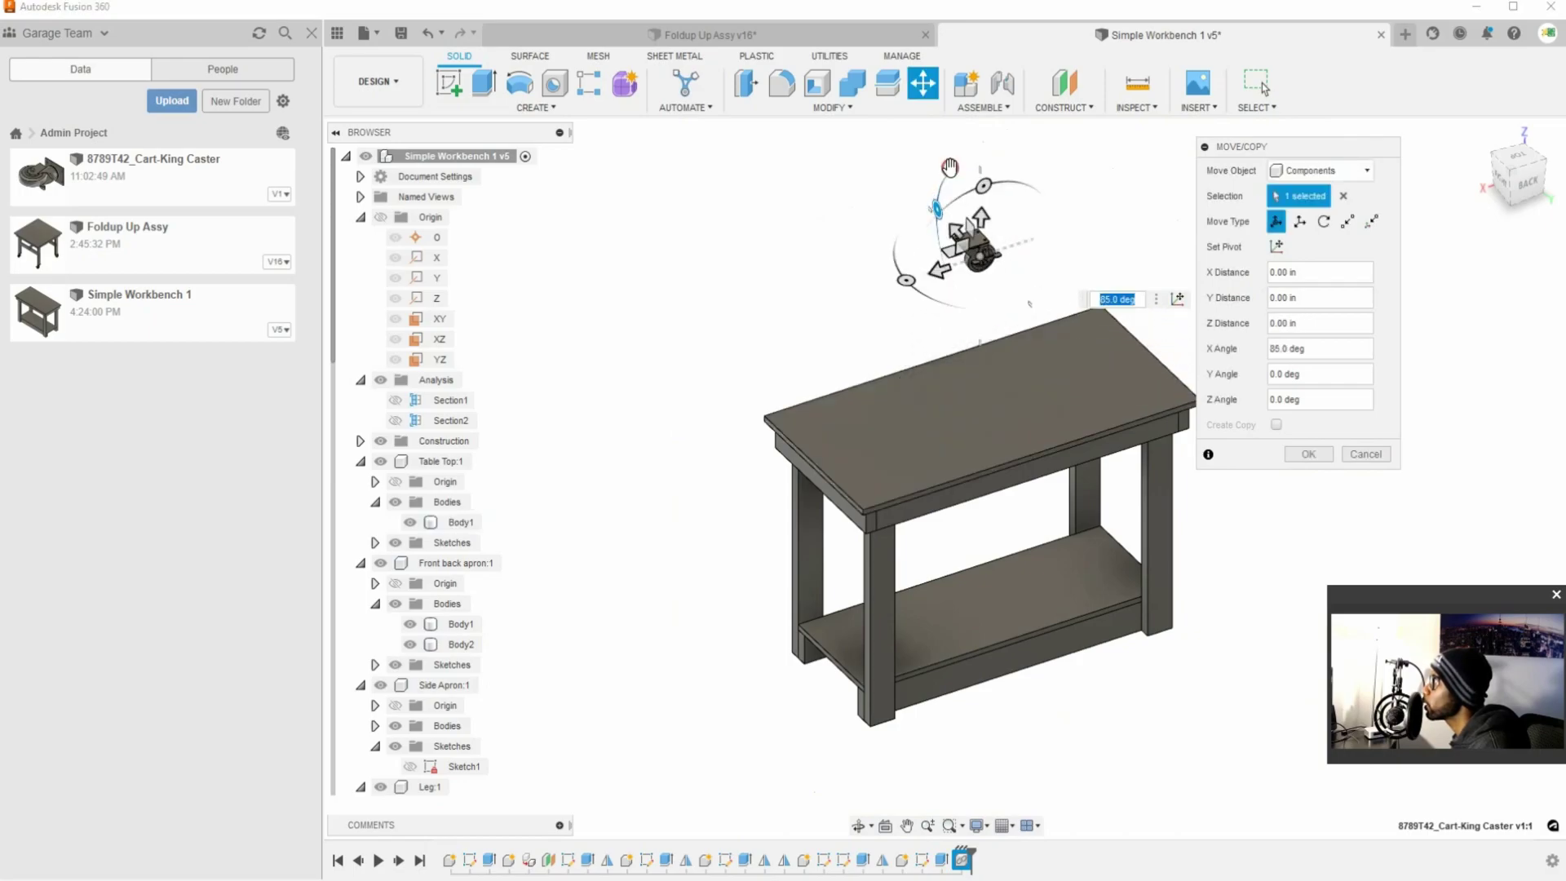
key(Return)
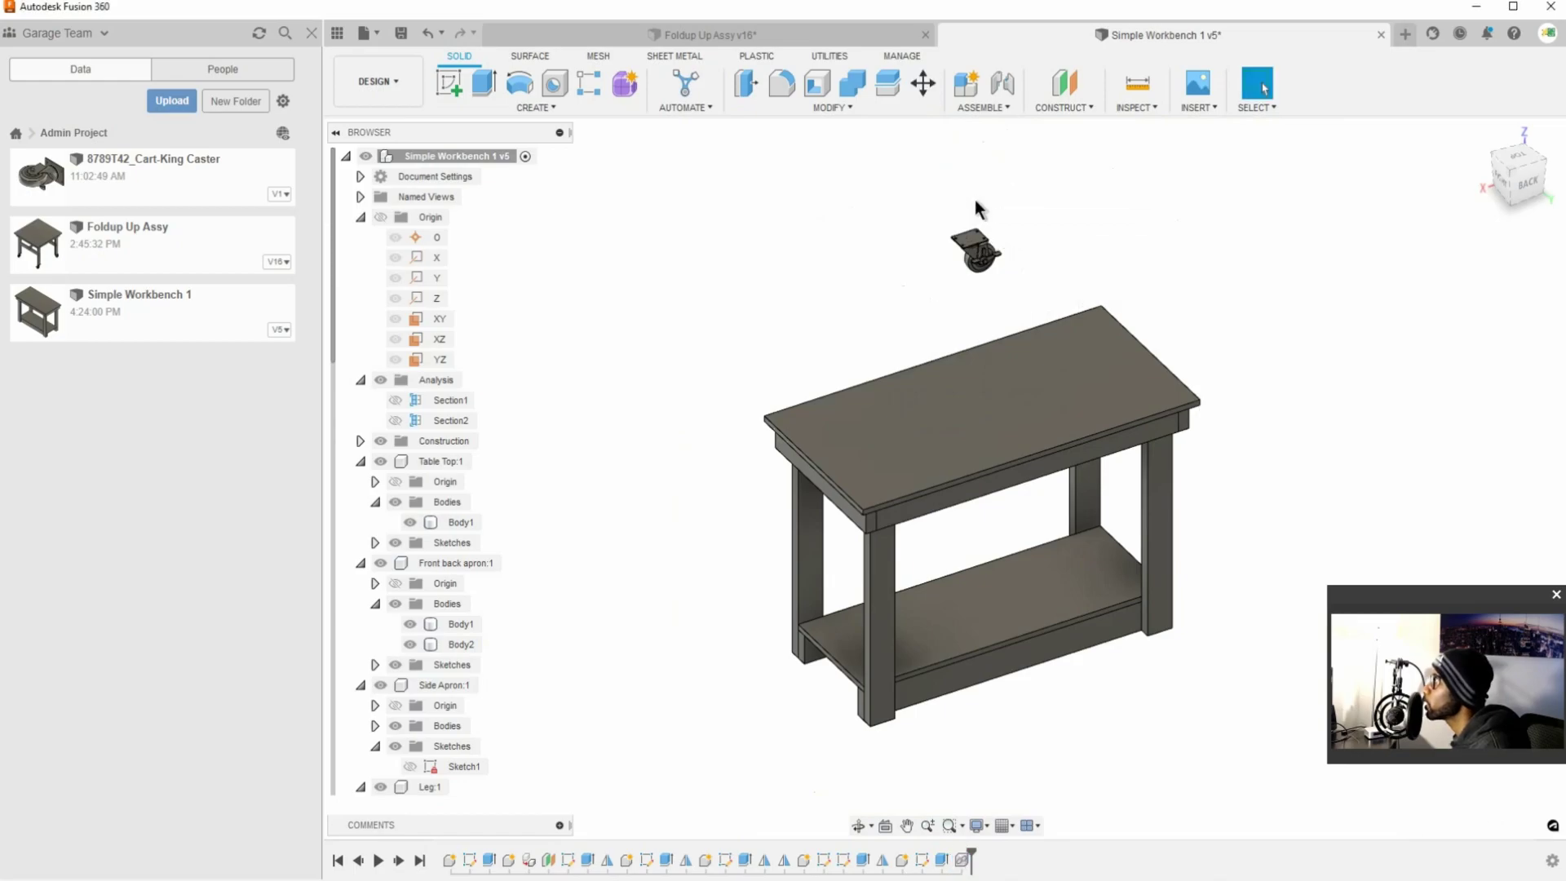
- Open Sketch1 of the Table Top component to review its outline and dimensions, and finish the sketch
shift+middle_drag(1014, 235, 1095, 199)
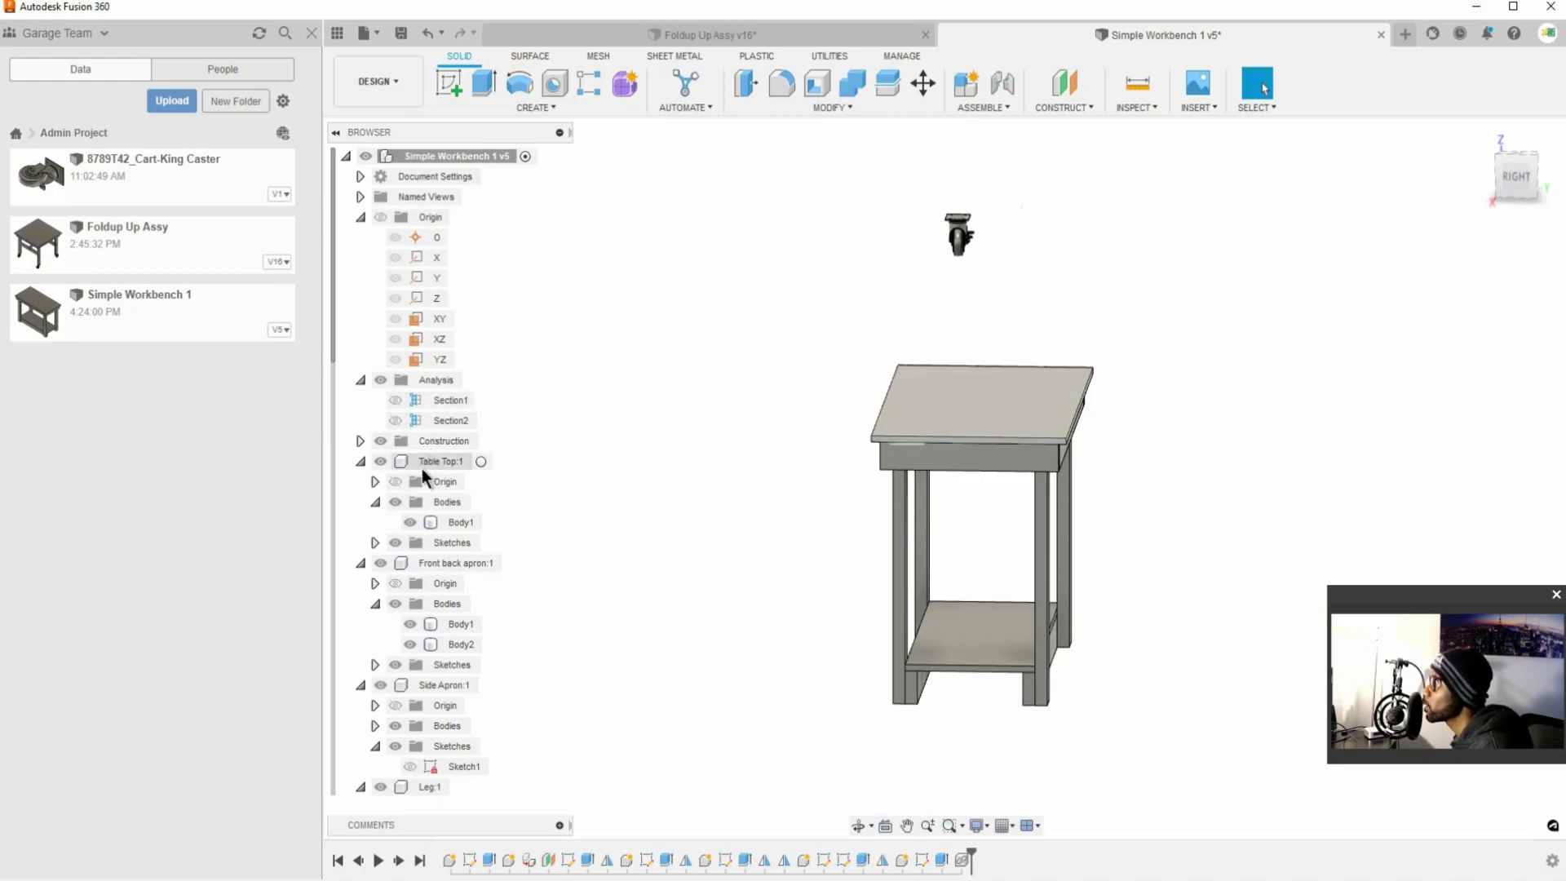
click(376, 542)
right_click(465, 564)
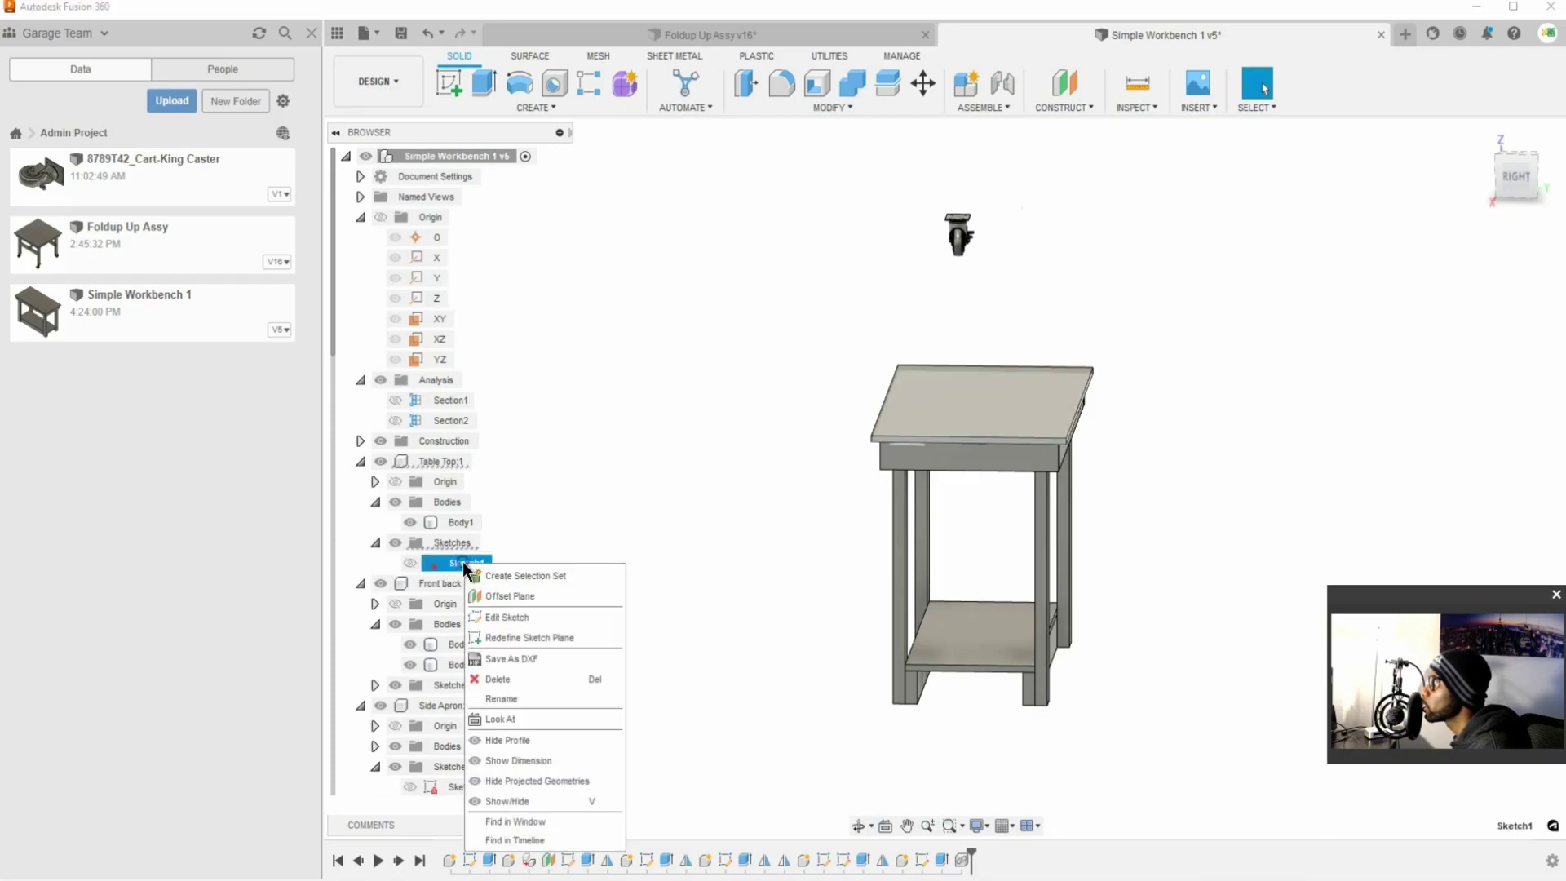
click(509, 615)
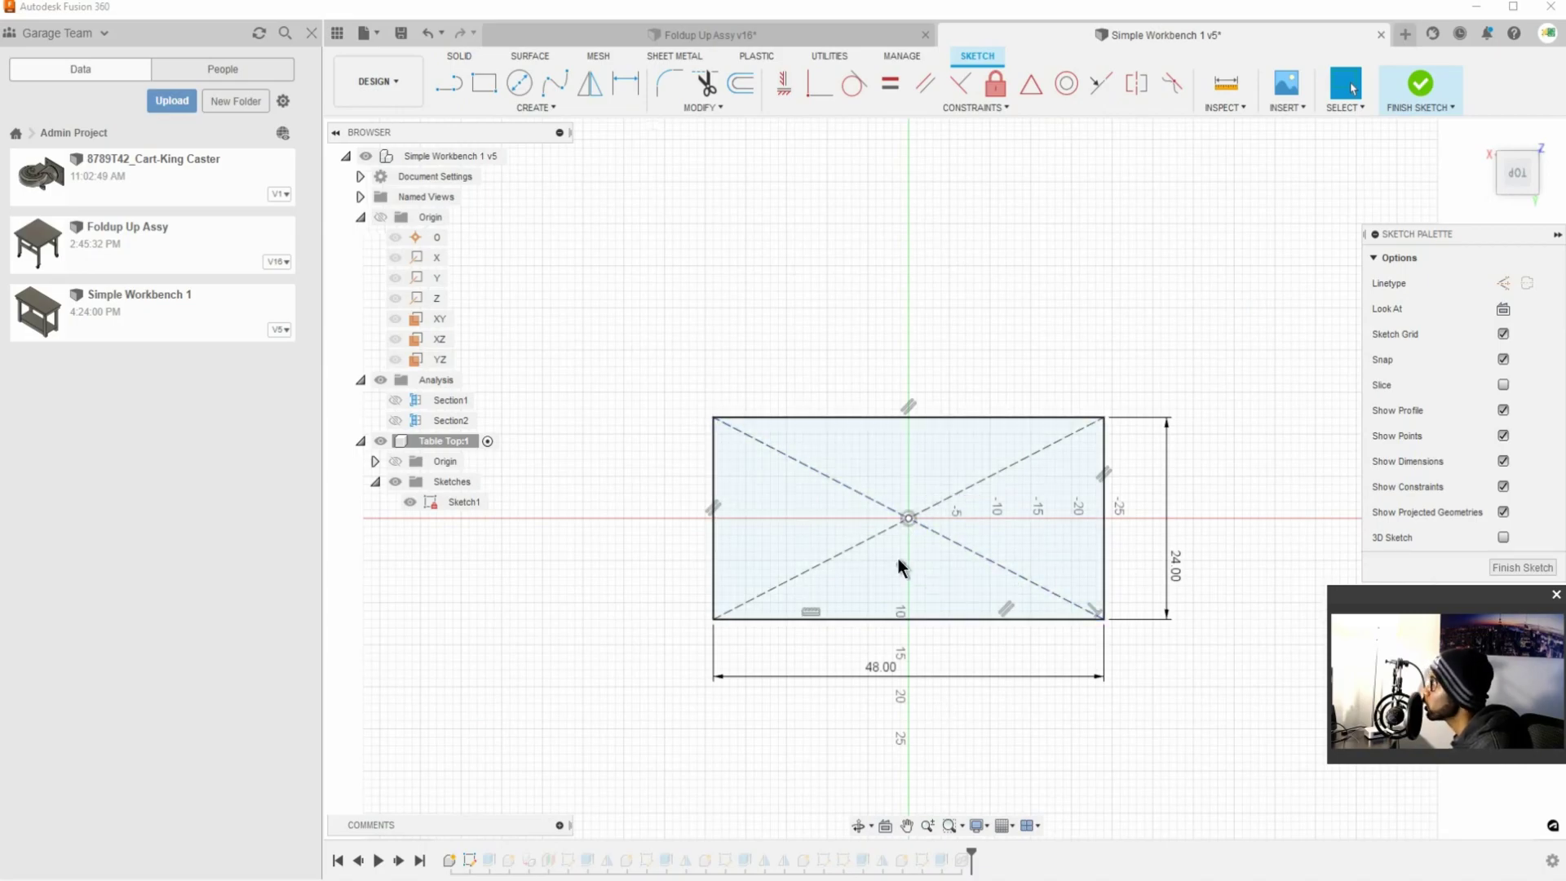
click(1420, 83)
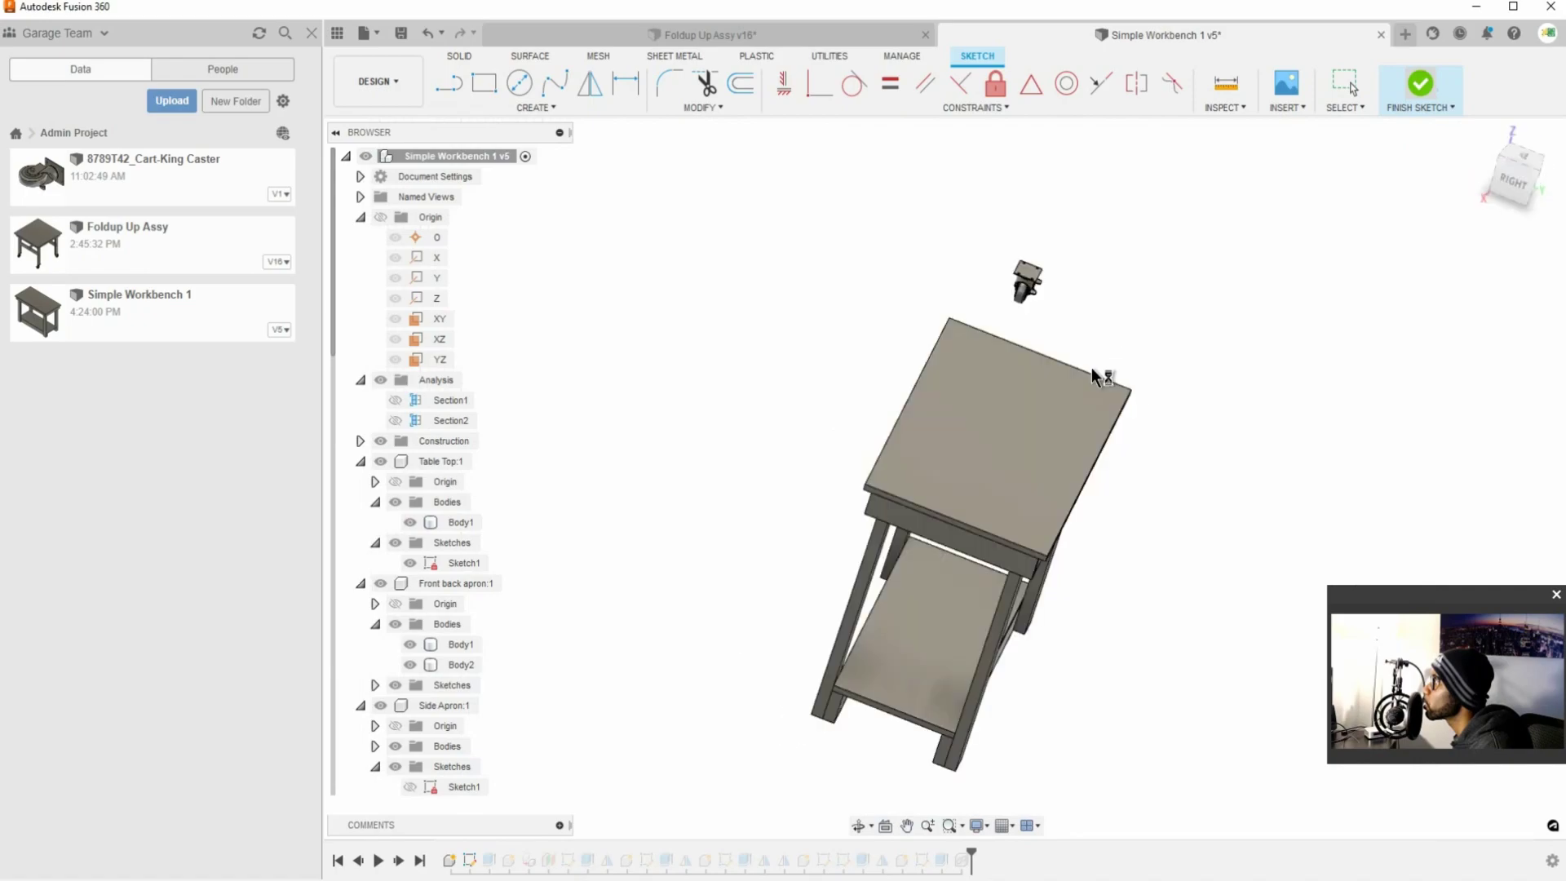